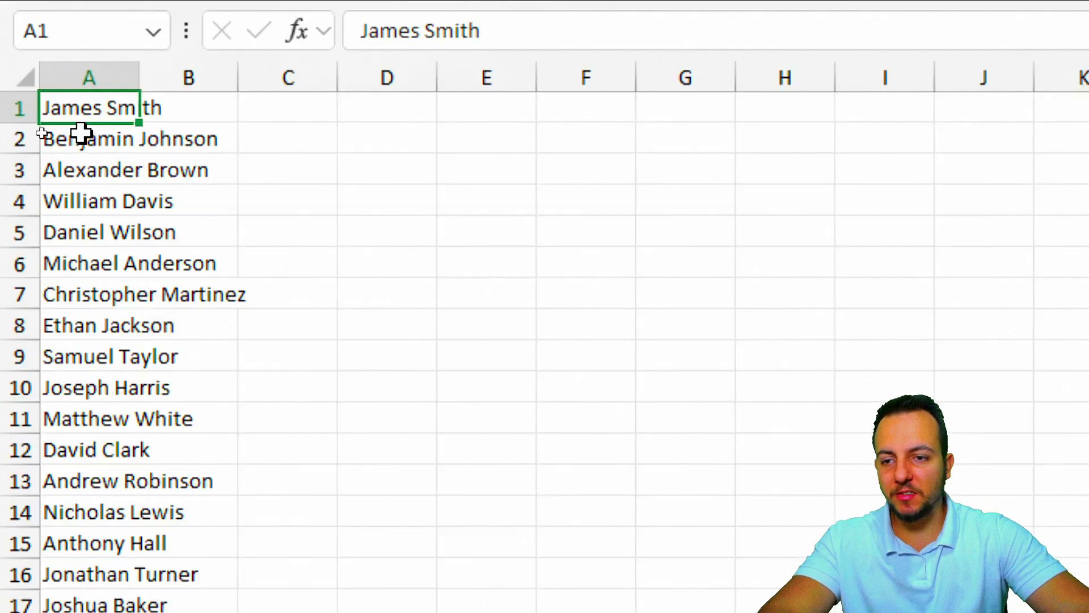
Insert a blank column A before the names, shifting them into column B
scroll(62, 196, down, 6)
scroll(62, 196, down, 3)
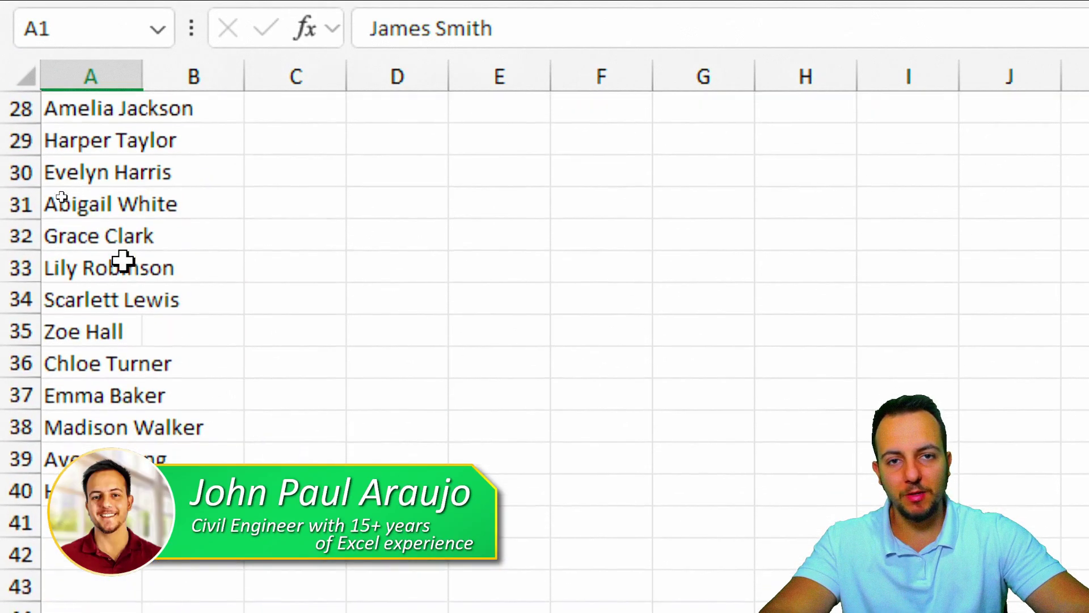
scroll(62, 196, up, 9)
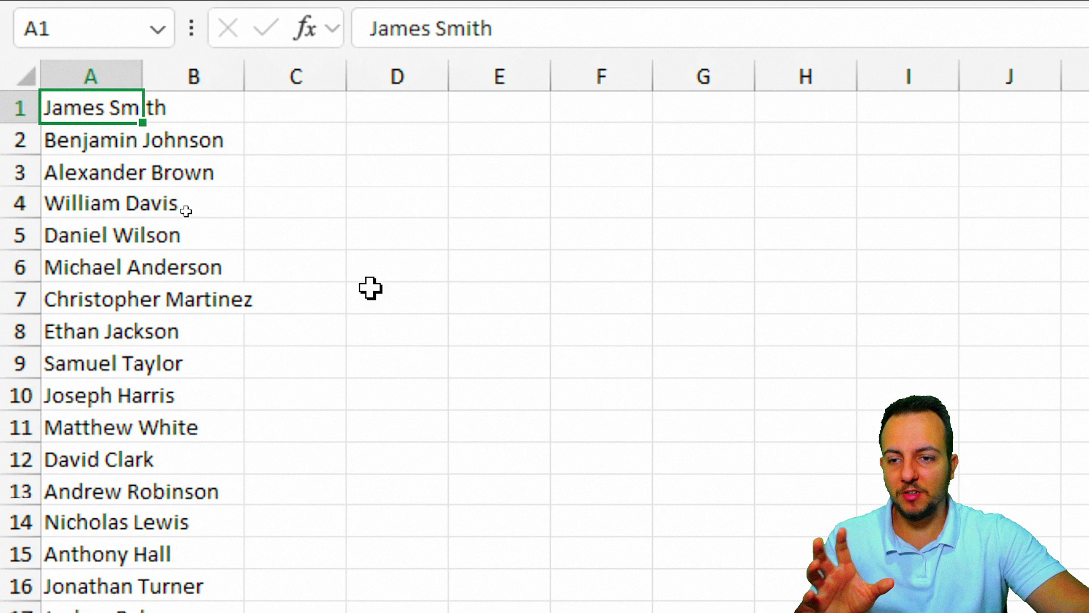
scroll(324, 316, down, 7)
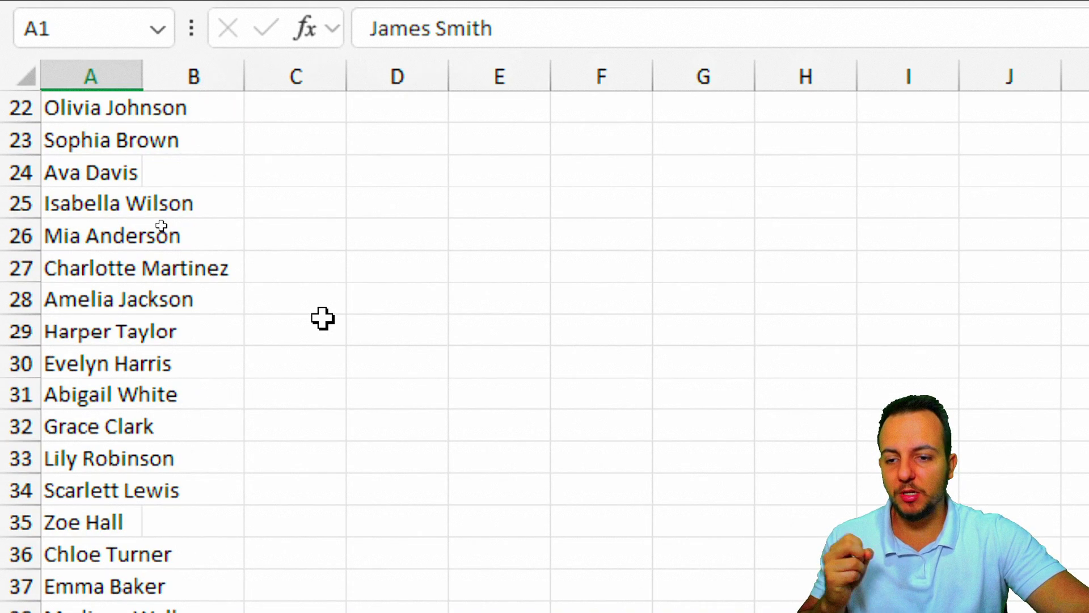
scroll(323, 319, up, 7)
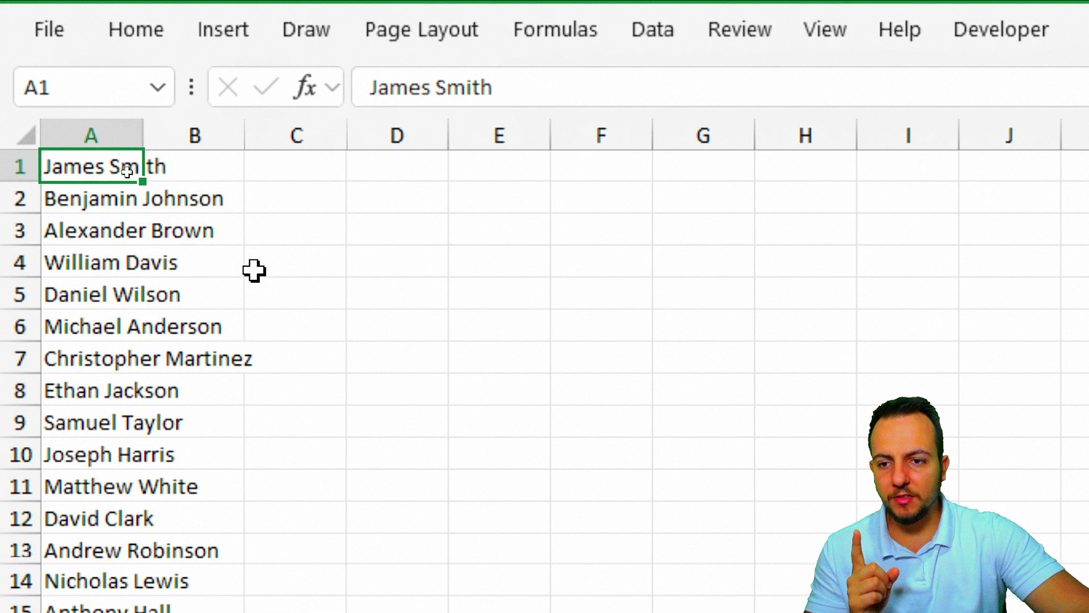
click(100, 129)
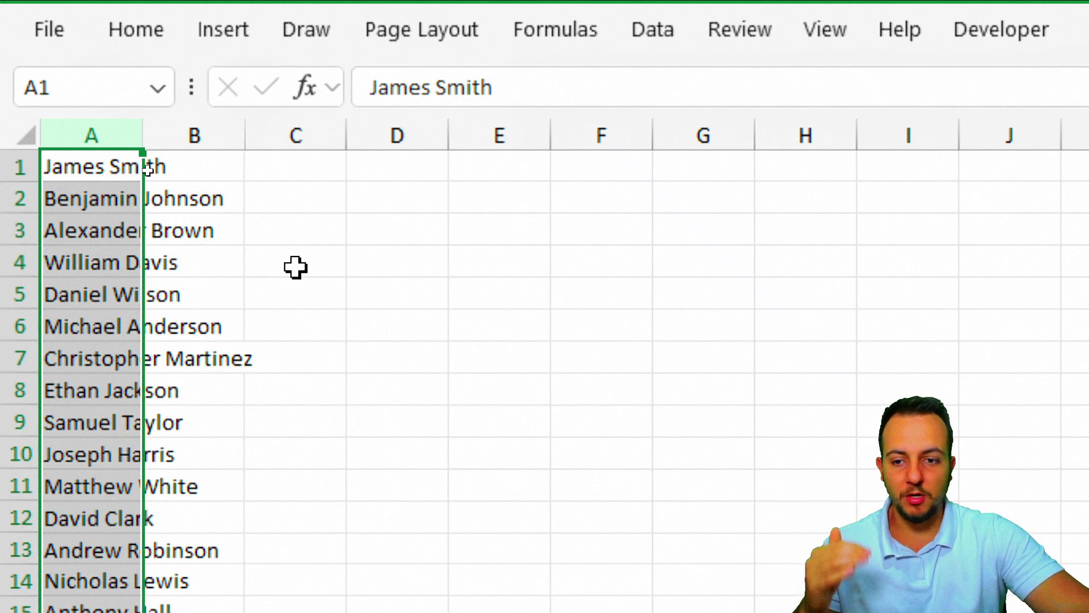
right_click(115, 136)
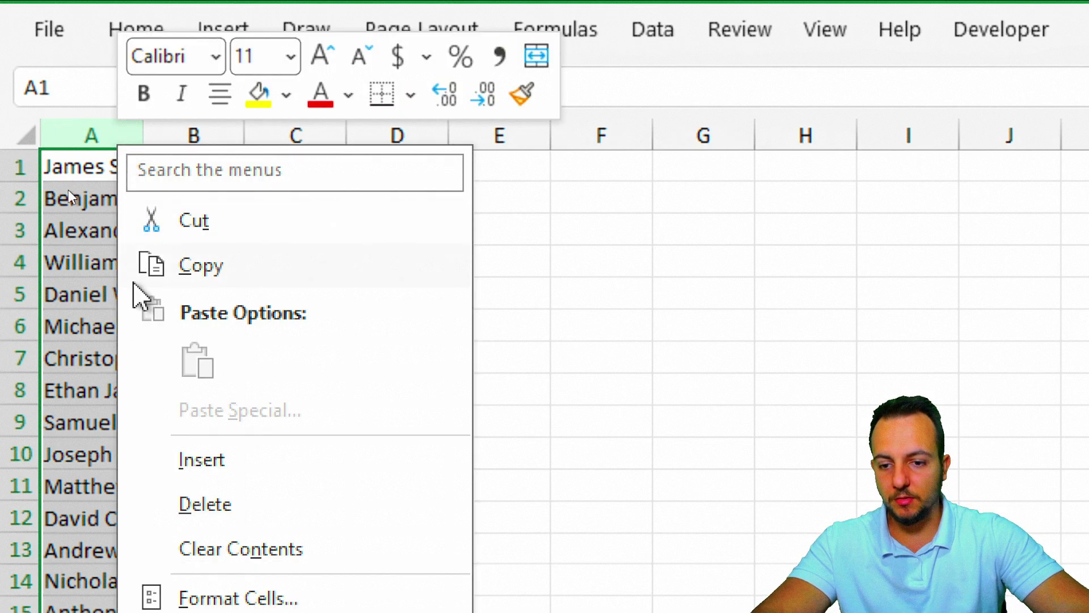
click(199, 455)
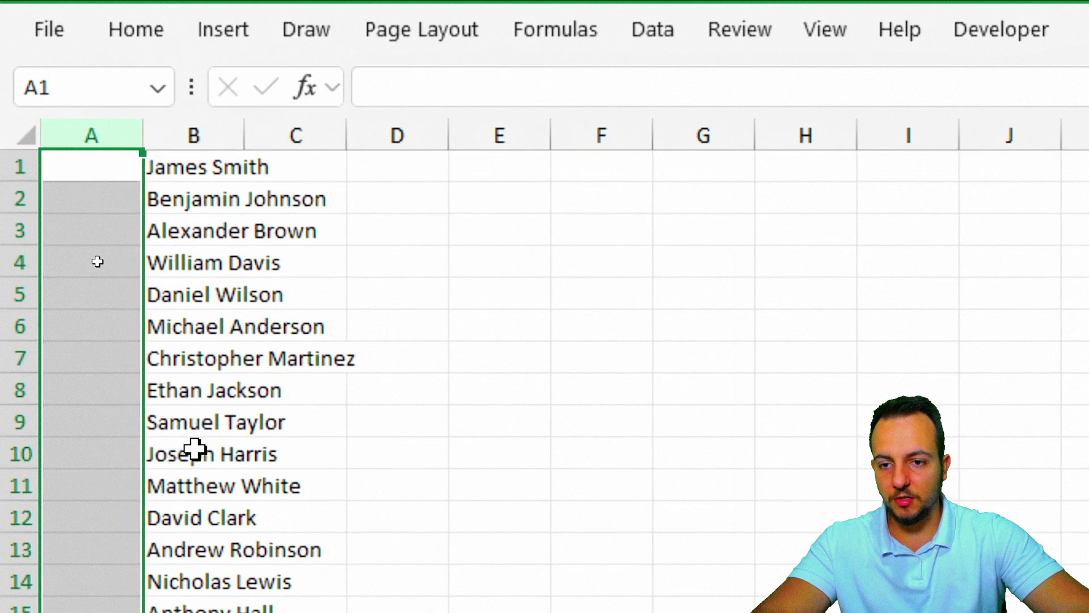
Number the first four names by entering 1, 2, 3 and 4 in A1:A4
click(212, 139)
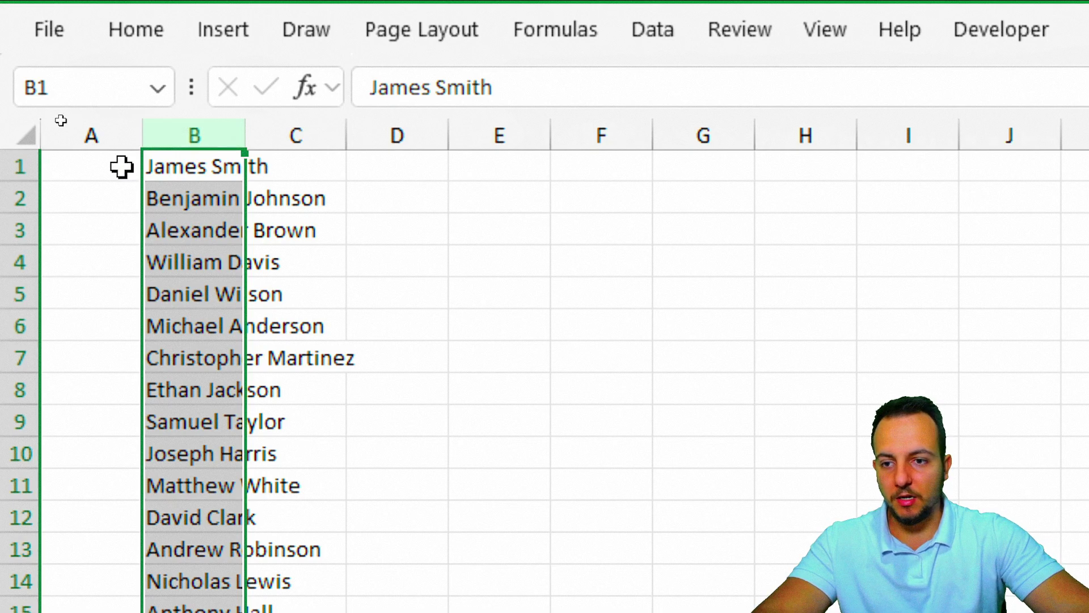
click(114, 138)
click(83, 170)
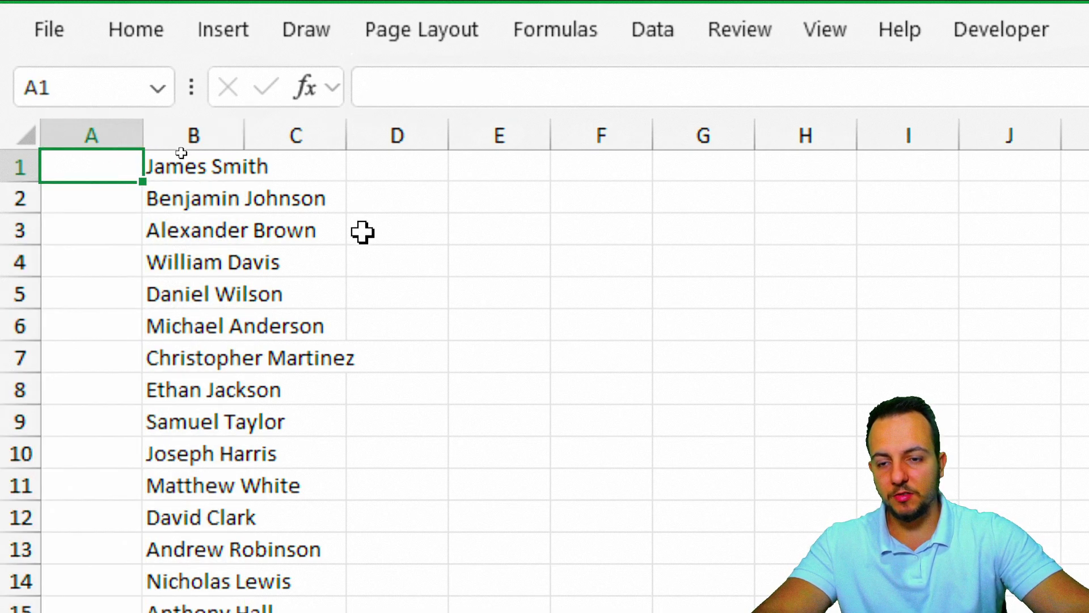
text(1)
key(Return)
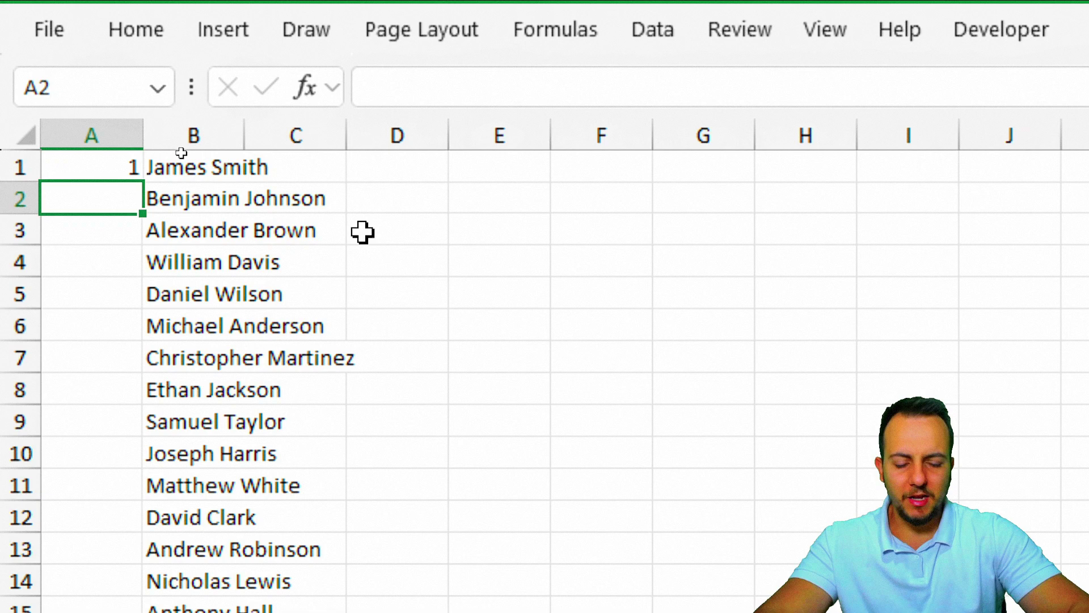
key(Up)
text(0)
key(BackSpace)
text(1)
key(Return)
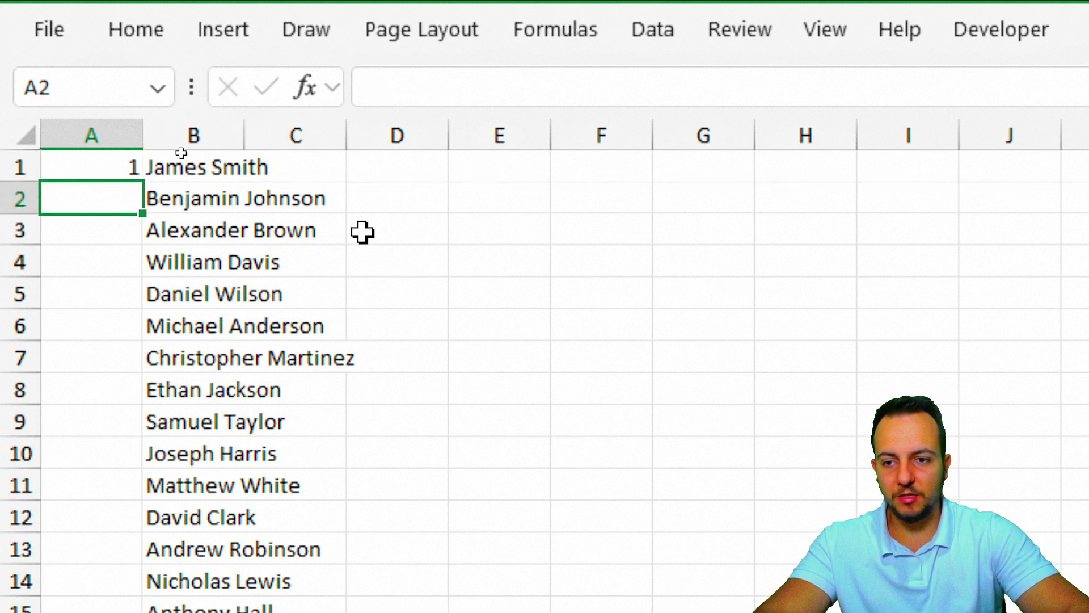
text(2)
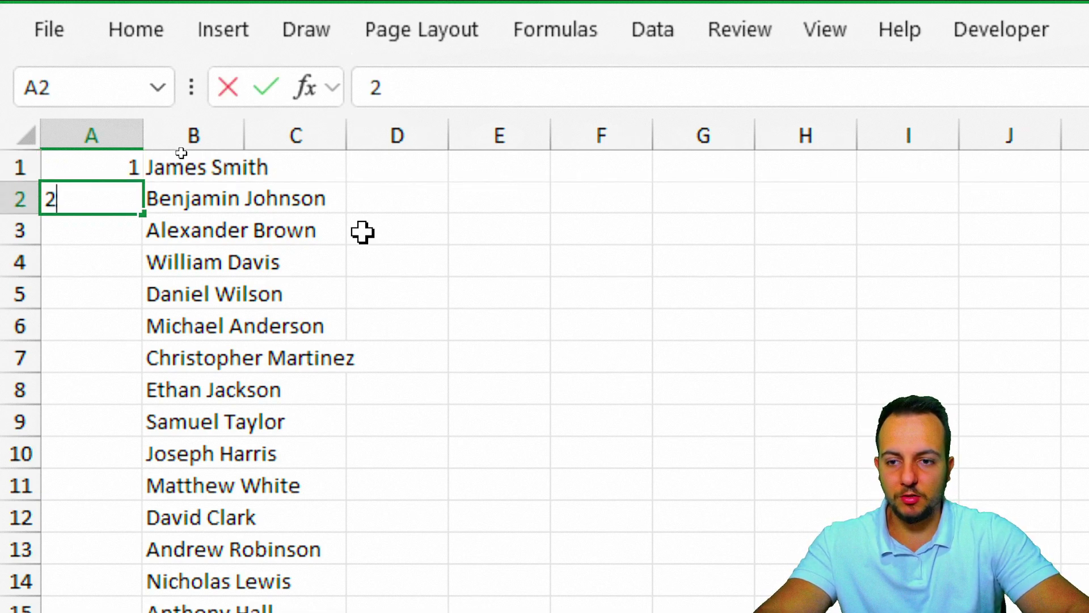
key(Return)
text(3)
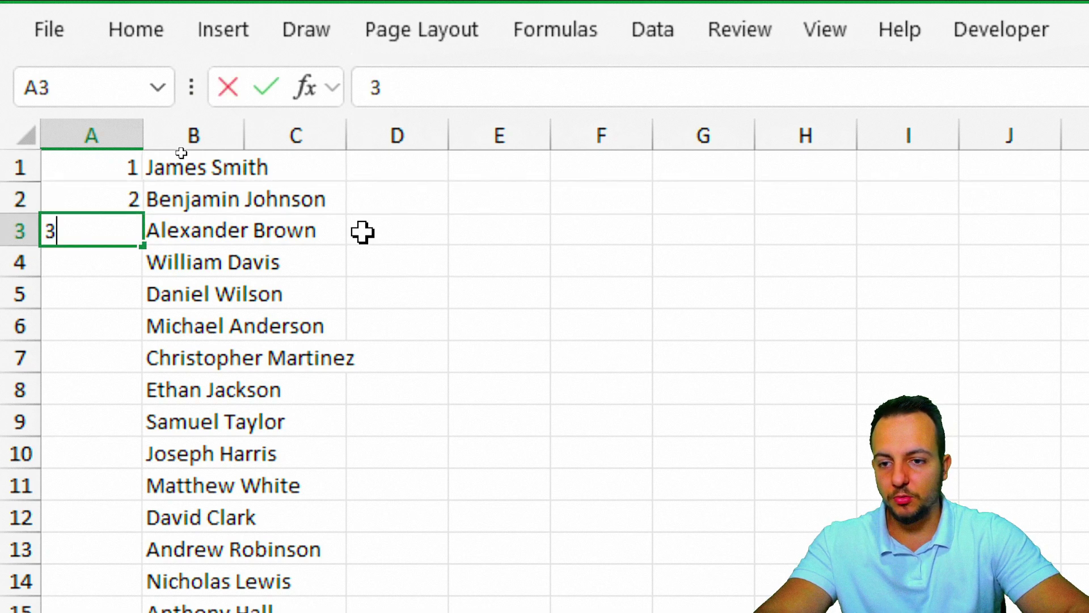
key(Return)
text(4)
key(Return)
key(Up)
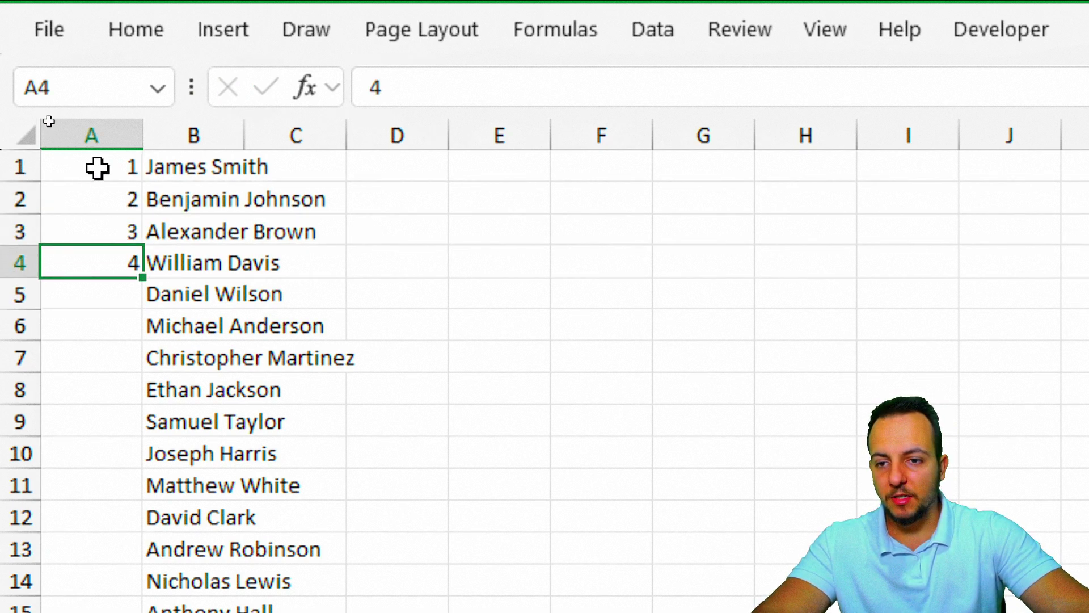
Fill the numbering in column A down to 40, one number beside every name
drag(97, 168, 138, 454)
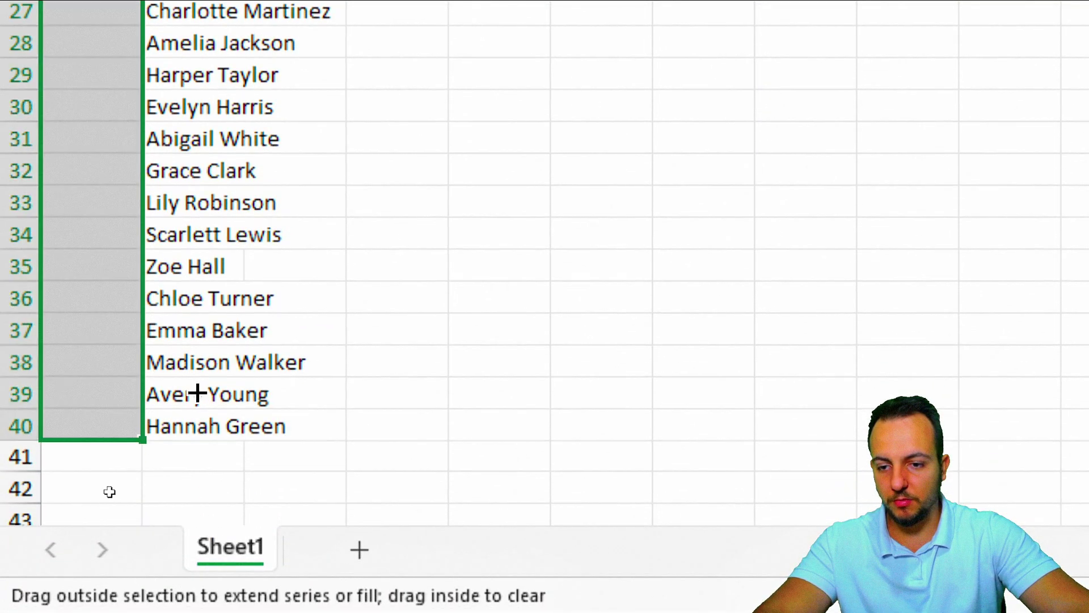
scroll(206, 75, up, 9)
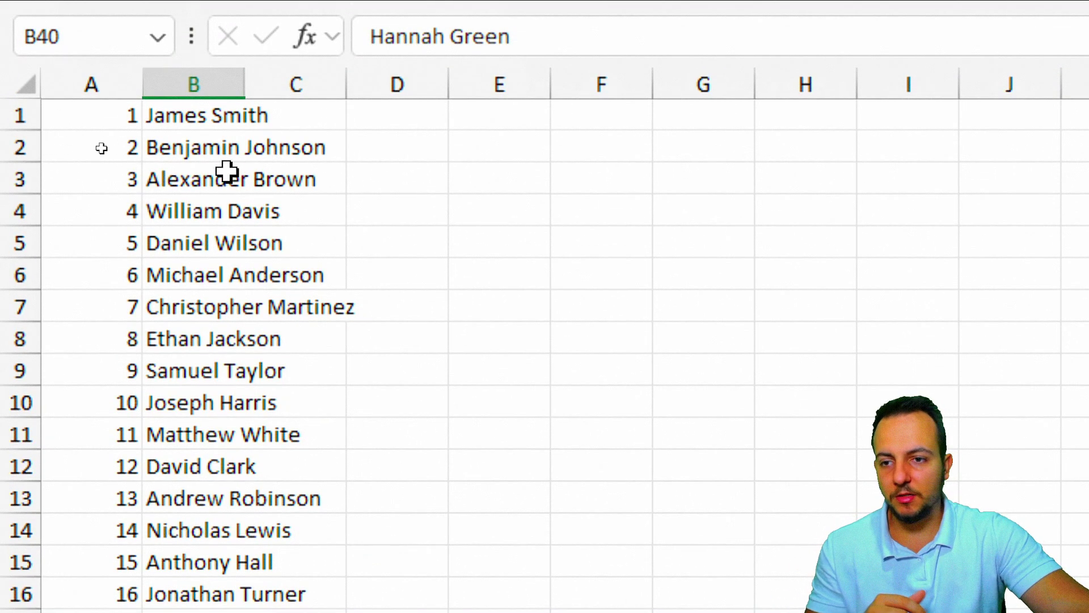
click(25, 117)
Insert a header row above the list with 'N°' in A1 and 'Names' in B1
right_click(20, 120)
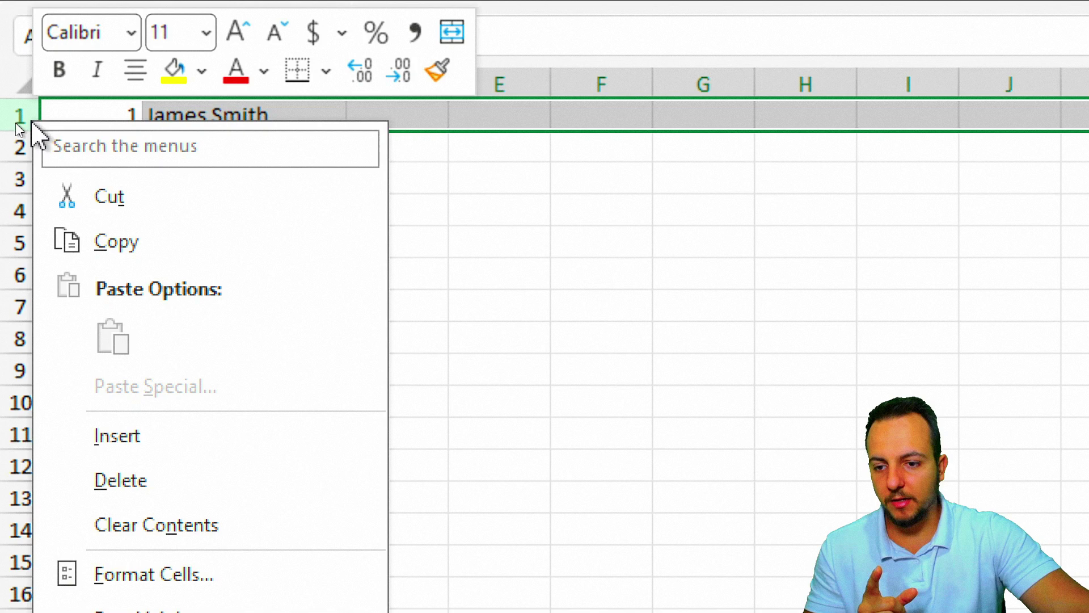
click(119, 434)
click(120, 115)
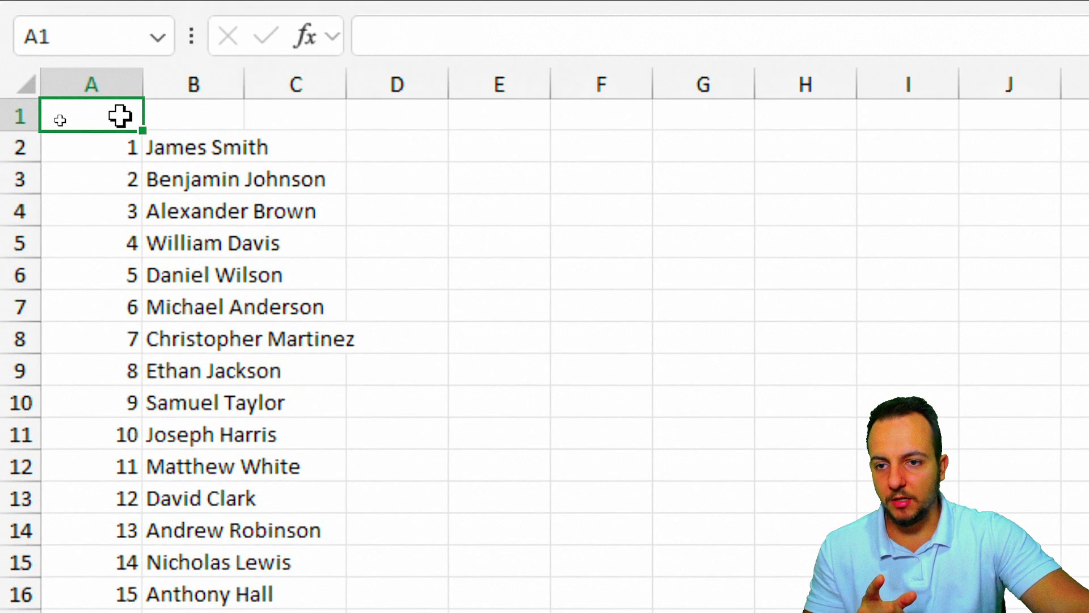
text(N)
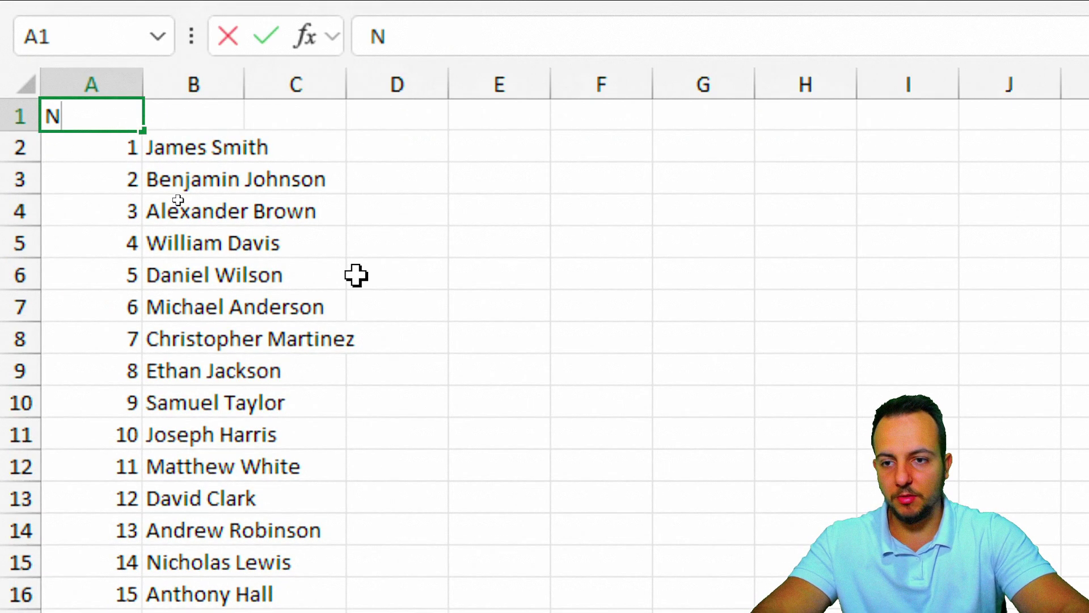
text(°)
key(Tab)
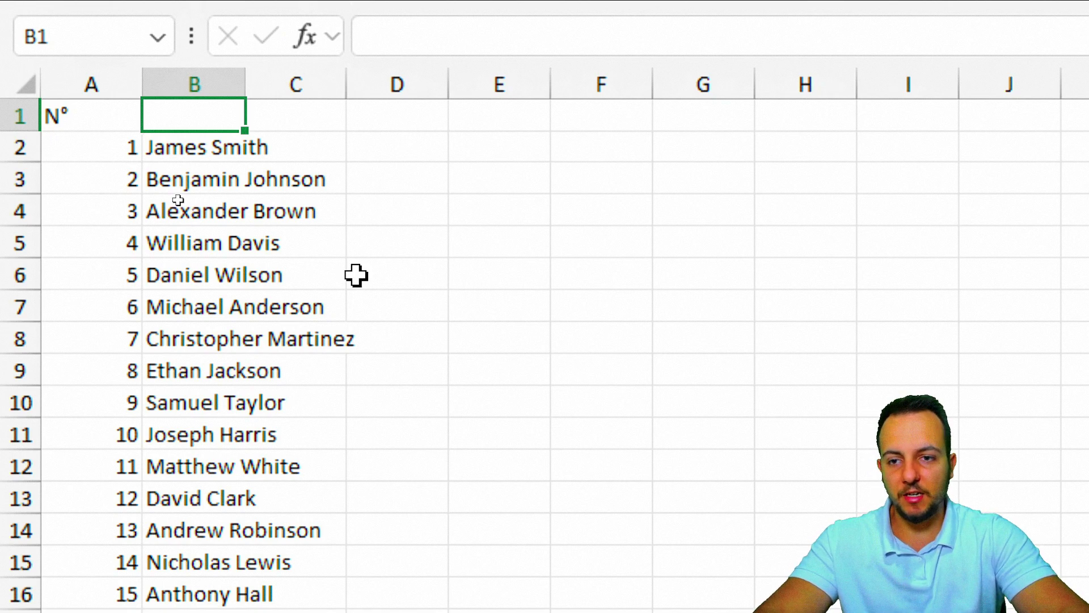
text(Name)
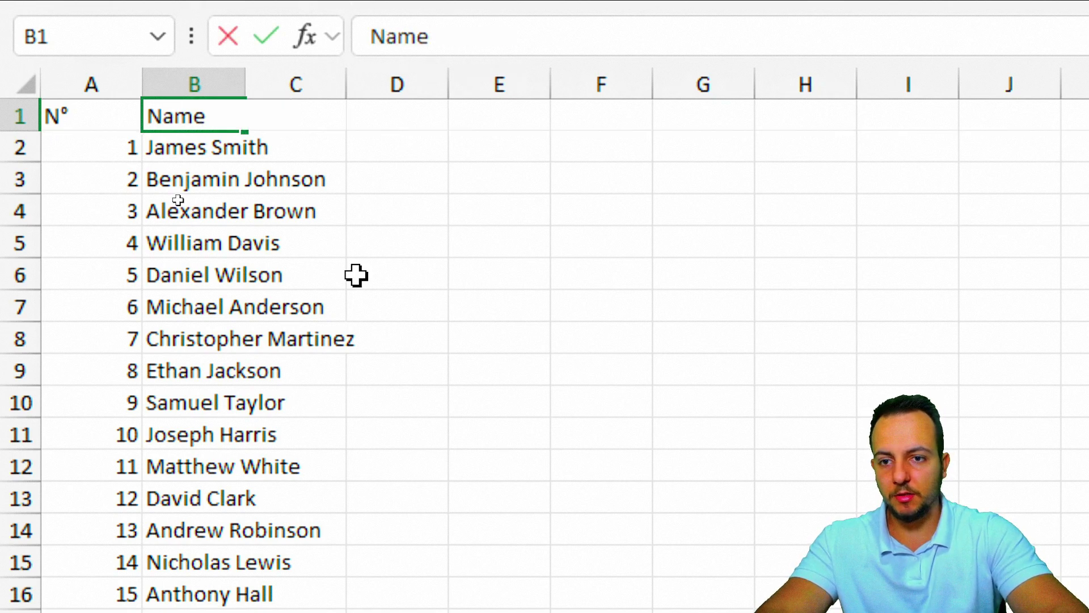
text(s)
key(Return)
click(212, 72)
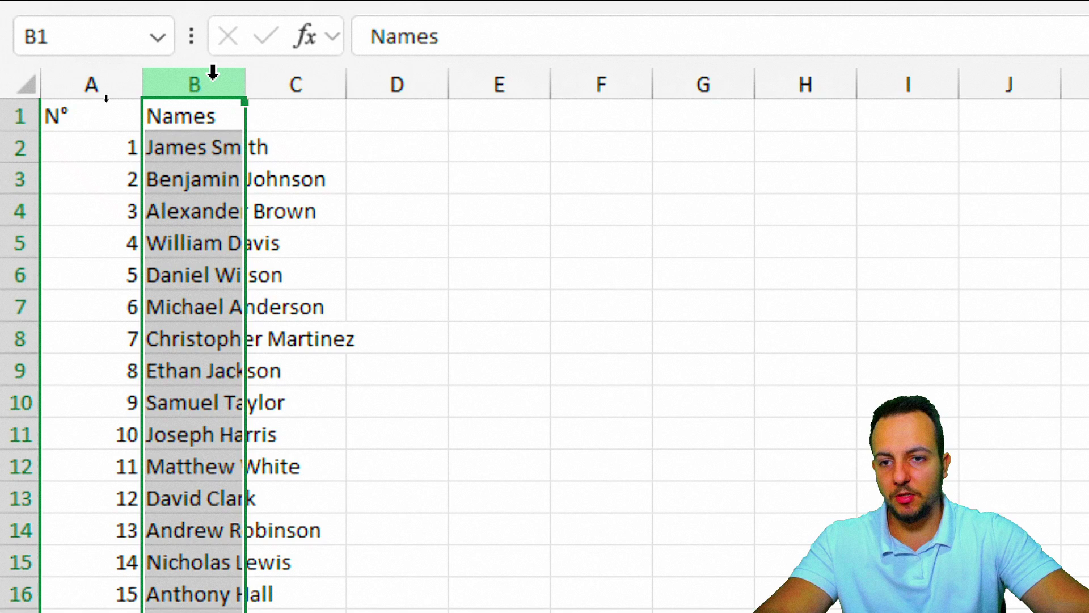
AutoFit column B to fit the longest name and confirm the list runs to 40
double_click(250, 80)
click(243, 147)
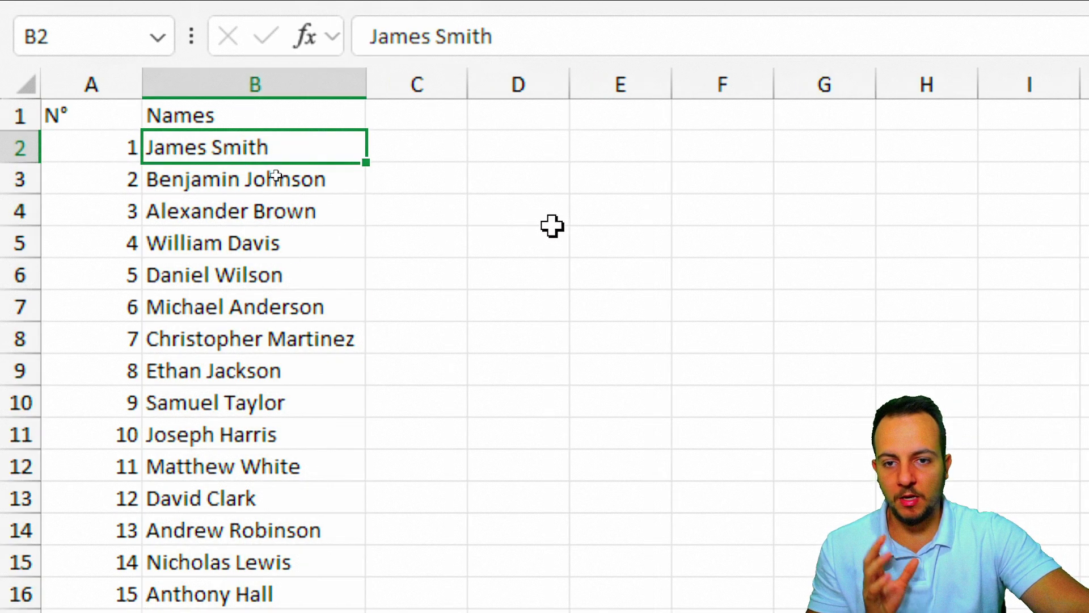
click(636, 182)
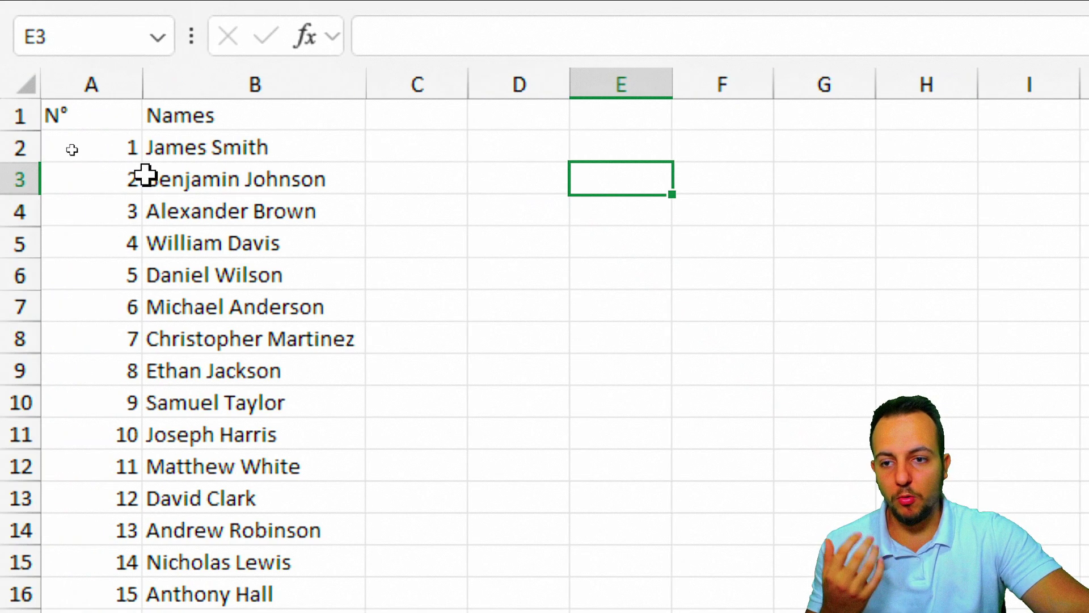
scroll(130, 295, down, 8)
scroll(221, 298, down, 6)
scroll(170, 273, up, 2)
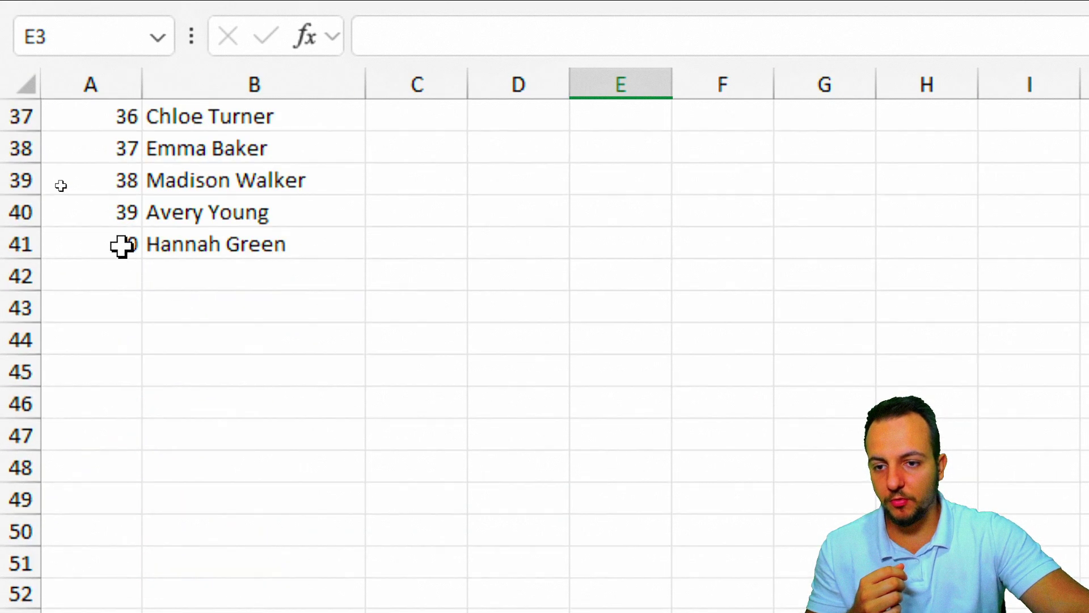
drag(122, 244, 324, 245)
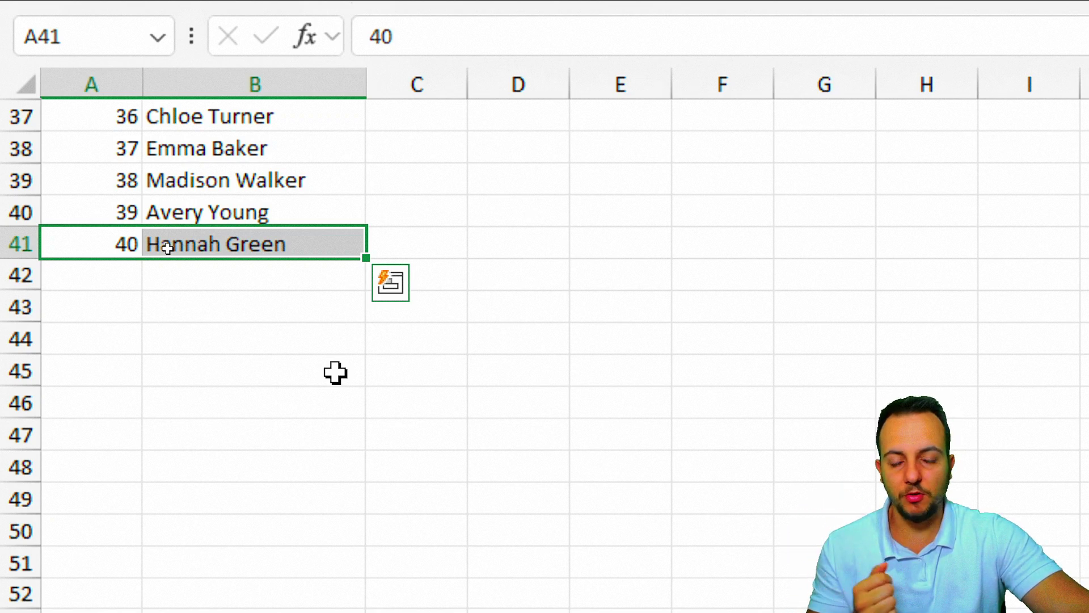
scroll(335, 373, up, 12)
click(624, 184)
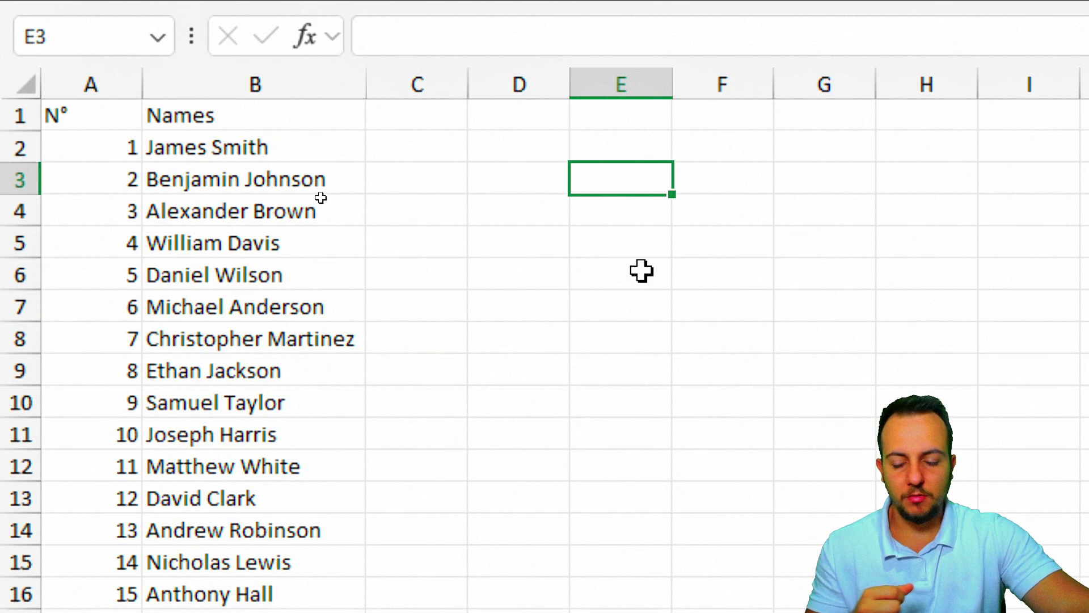
Enter the =RANDBETWEEN(1,40) formula in cell E3 using the function suggestion
text(=rand)
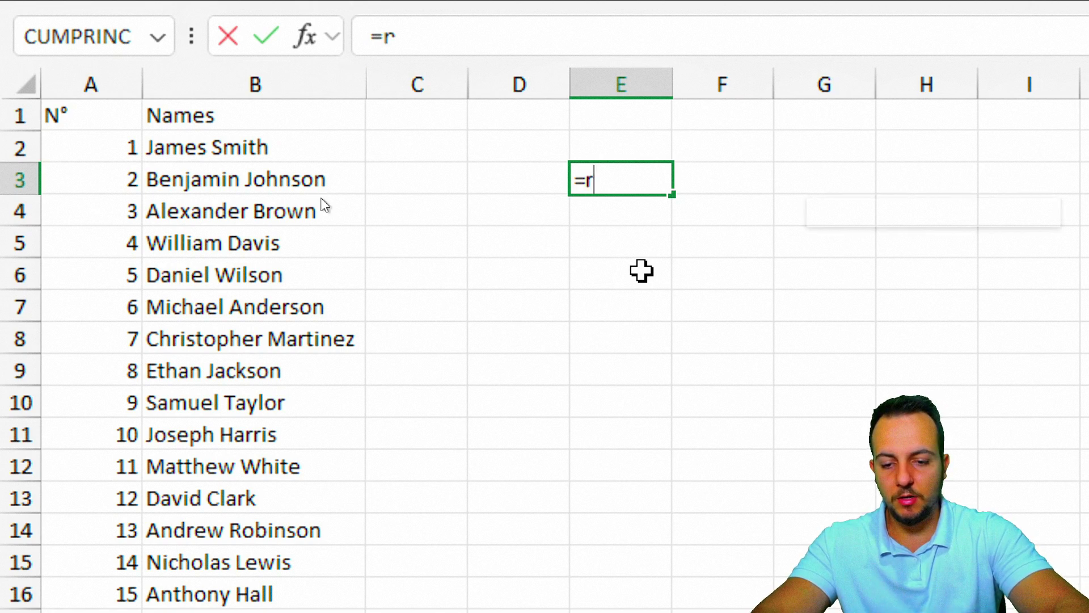
click(662, 275)
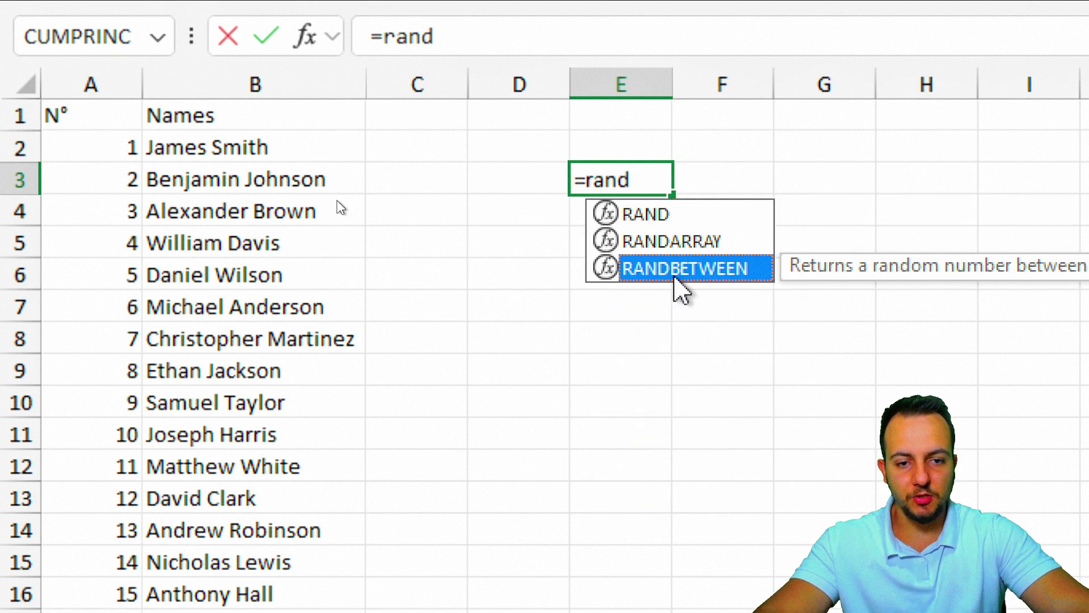
double_click(647, 270)
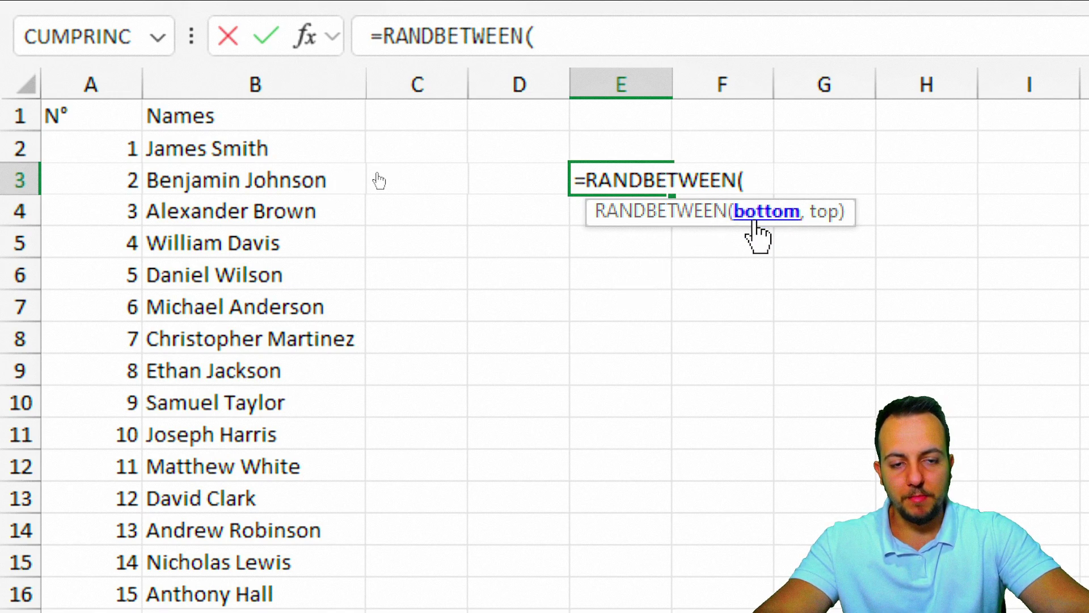
text(1)
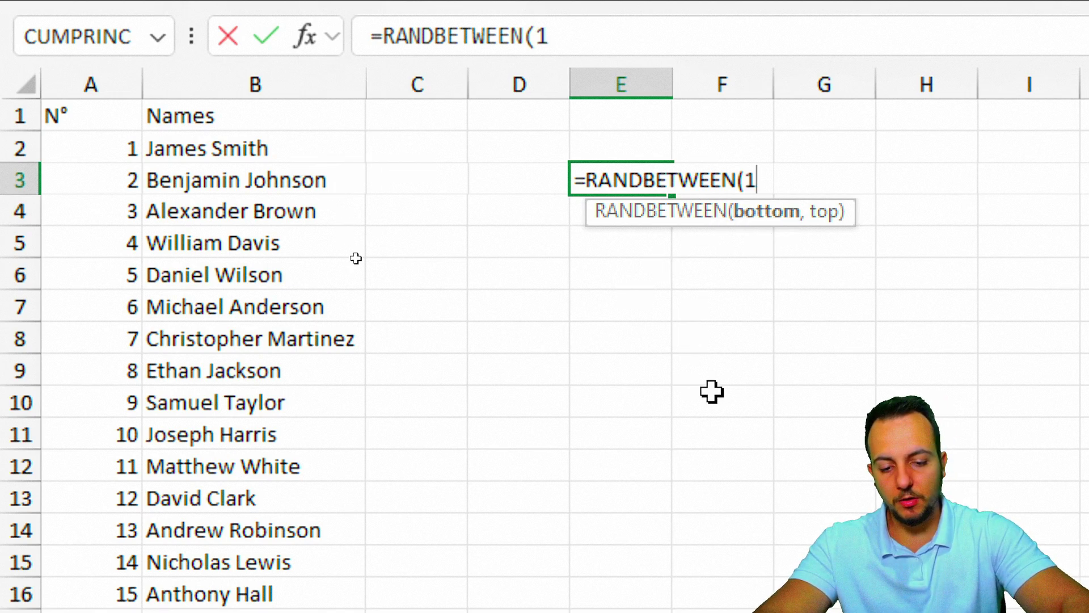
text(,)
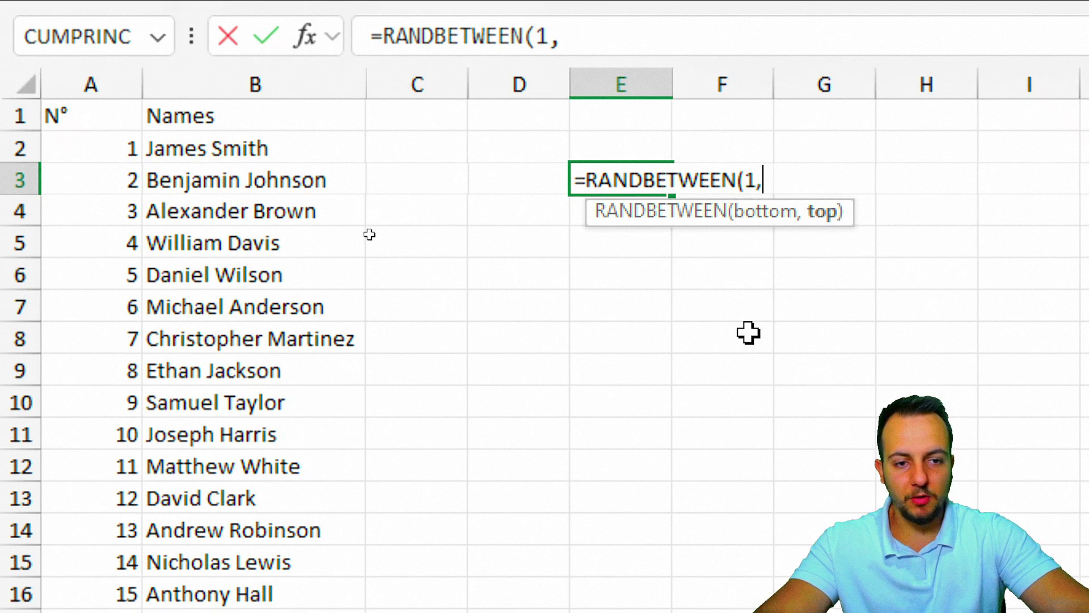
text(40)
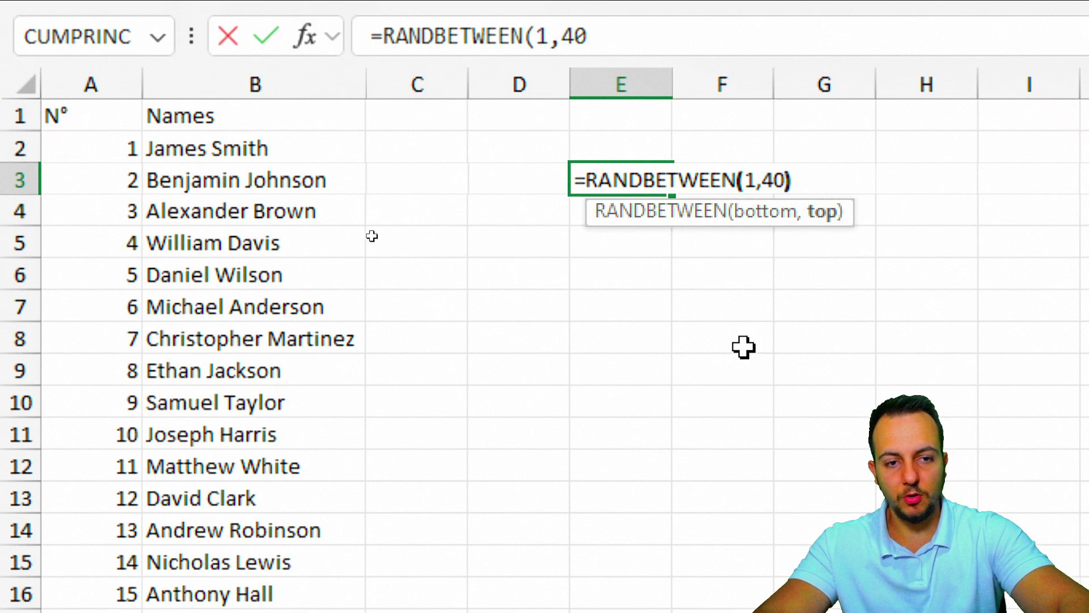
text())
Confirm the =RANDBETWEEN(1,40) formula in E3
key(Return)
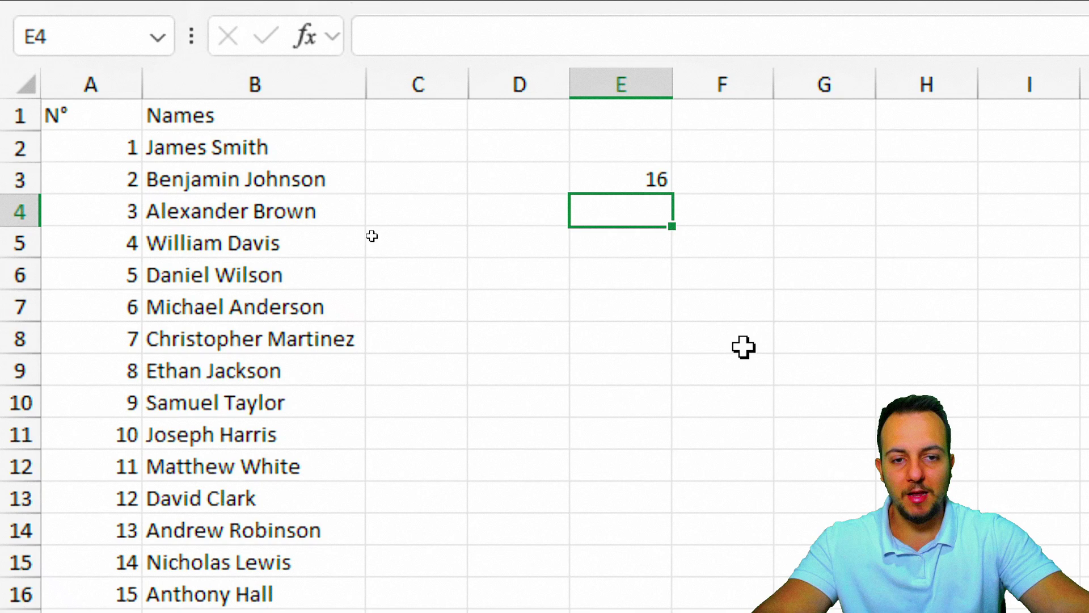
double_click(520, 237)
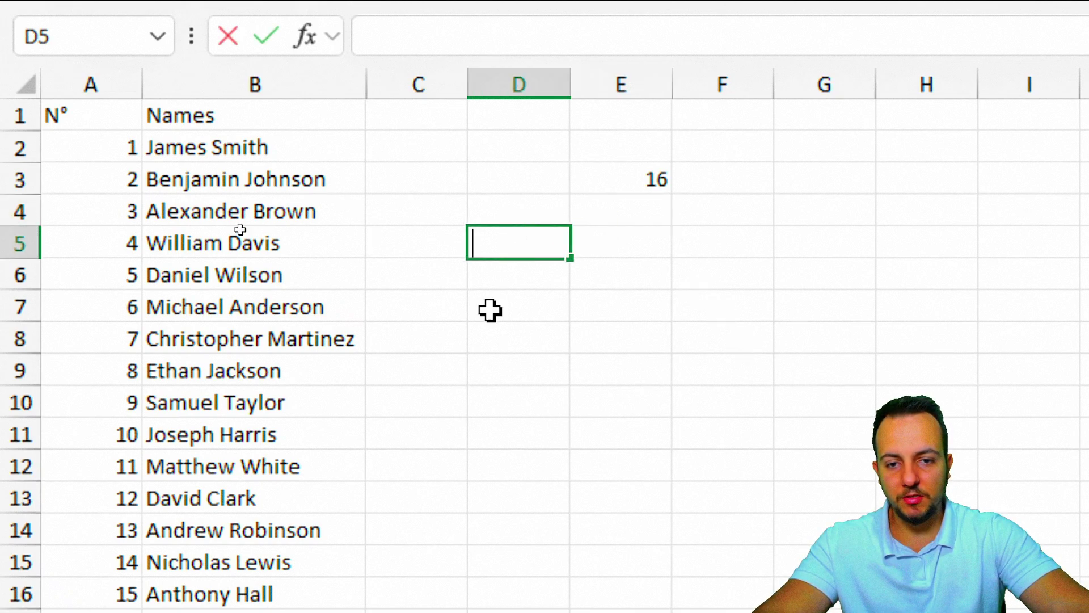
key(Return)
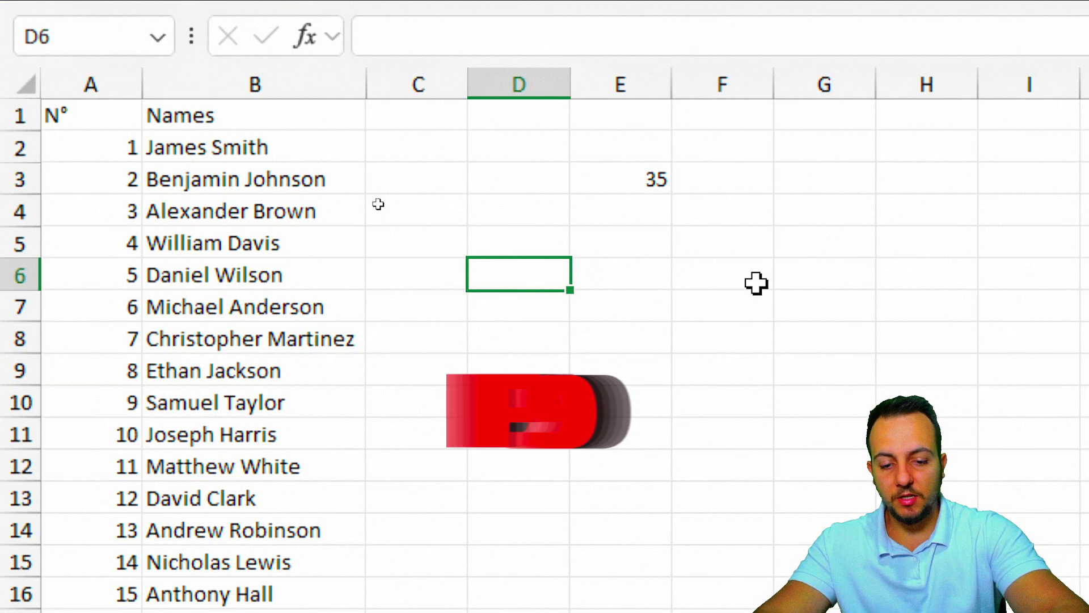
Recalculate with F9 several times until E3 reads 7, then check its formula
key(F9)
key(F9)
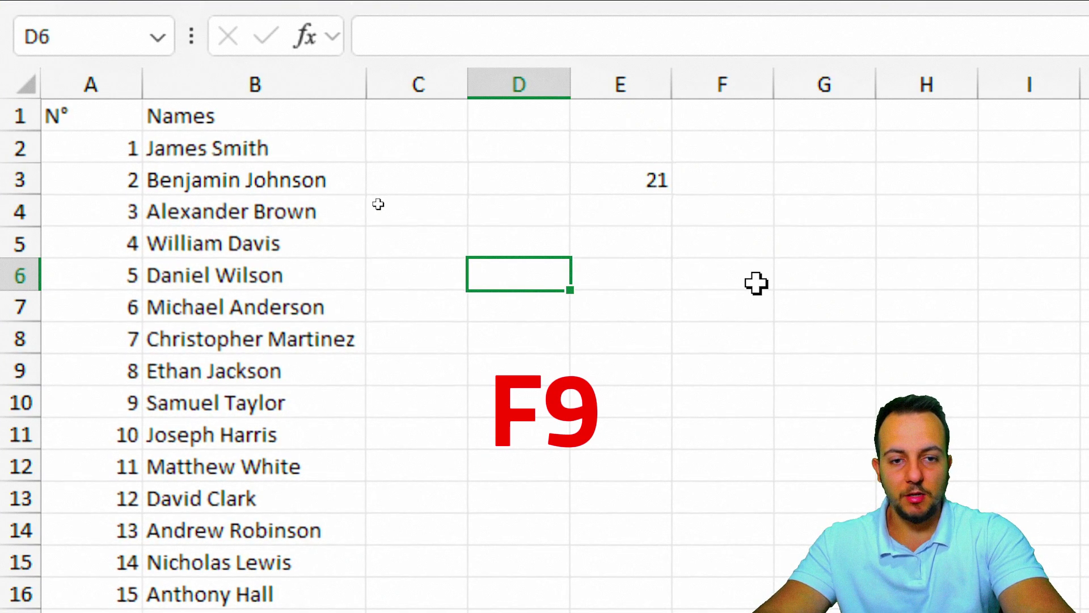
key(F9)
key(F9)
key(F9)
key(F9)
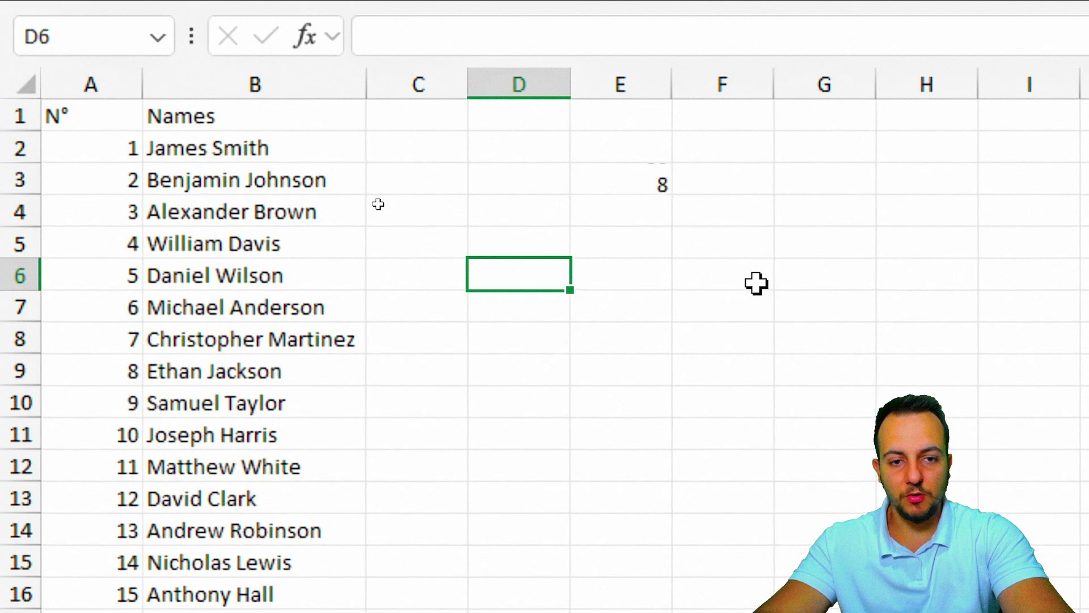
key(F9)
key(F9)
click(636, 207)
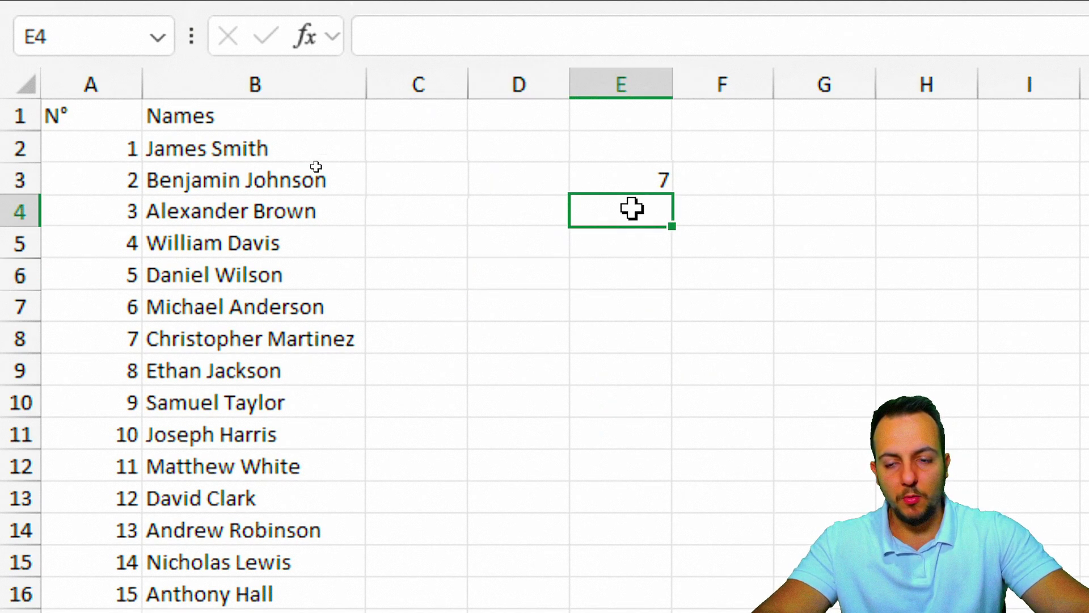
click(640, 179)
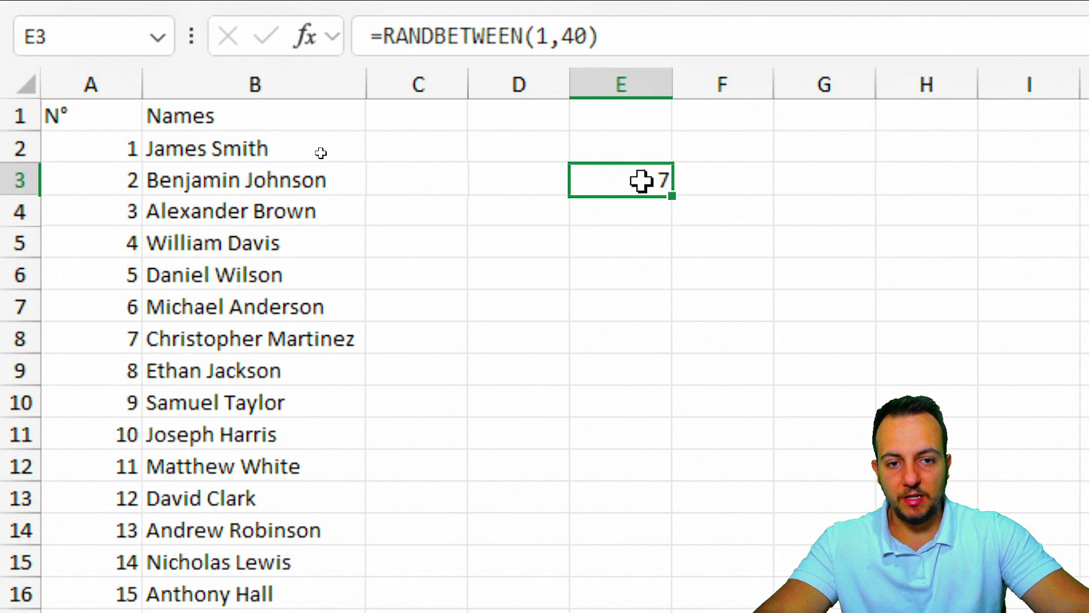
click(631, 216)
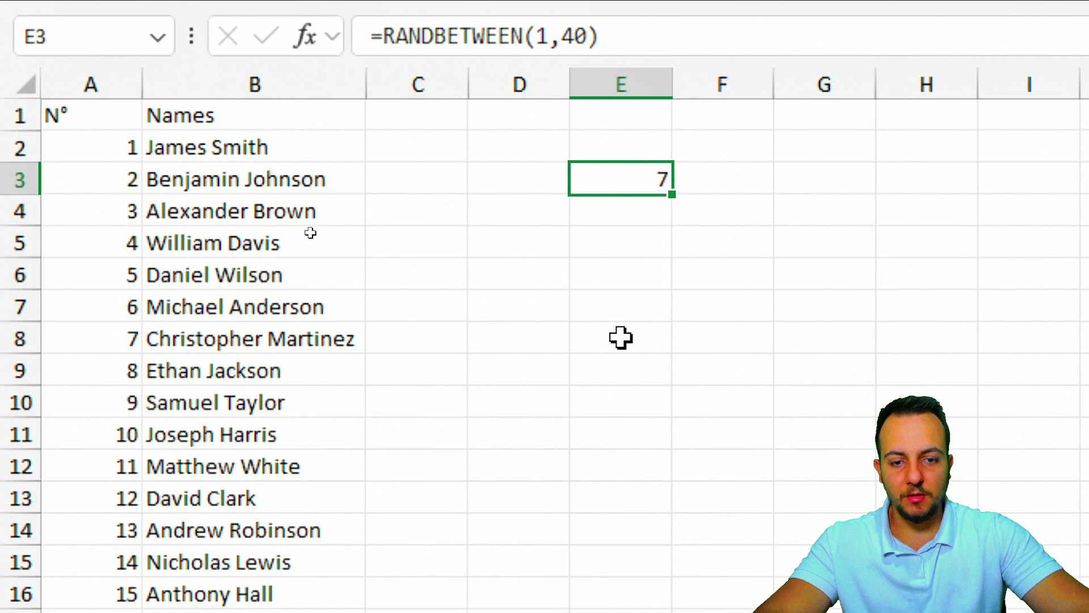
Redraw E3 to 14 and highlight the list entry numbered 14
key(F9)
key(F9)
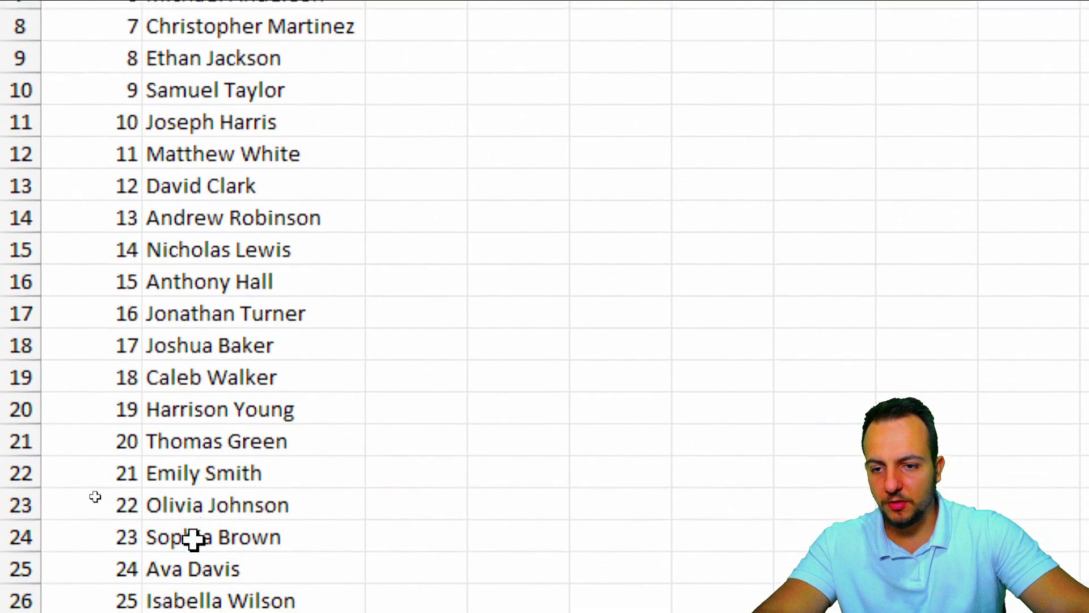
drag(129, 257, 202, 253)
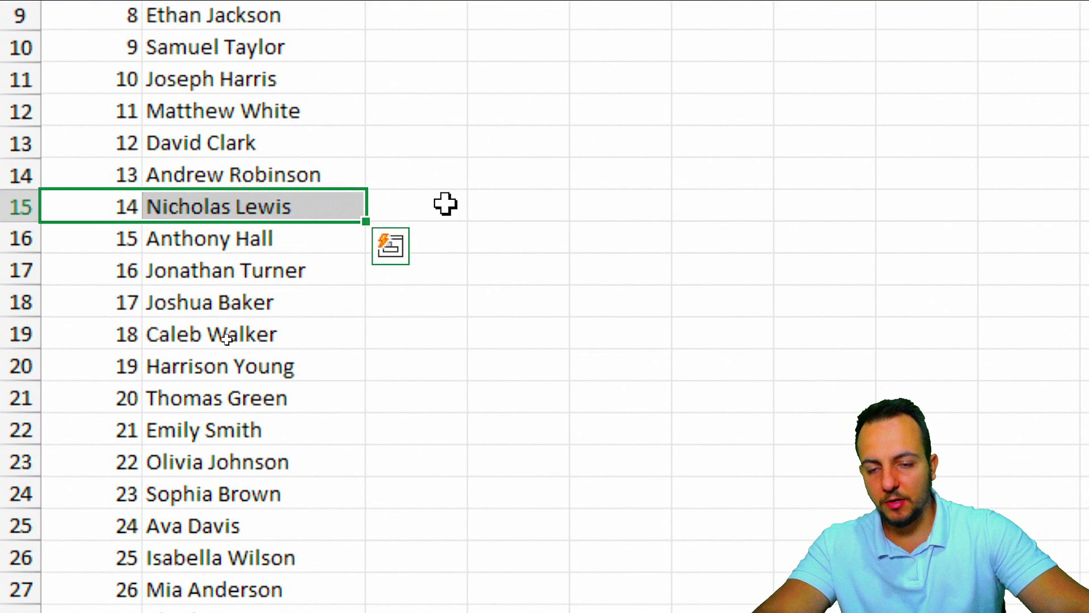
click(625, 205)
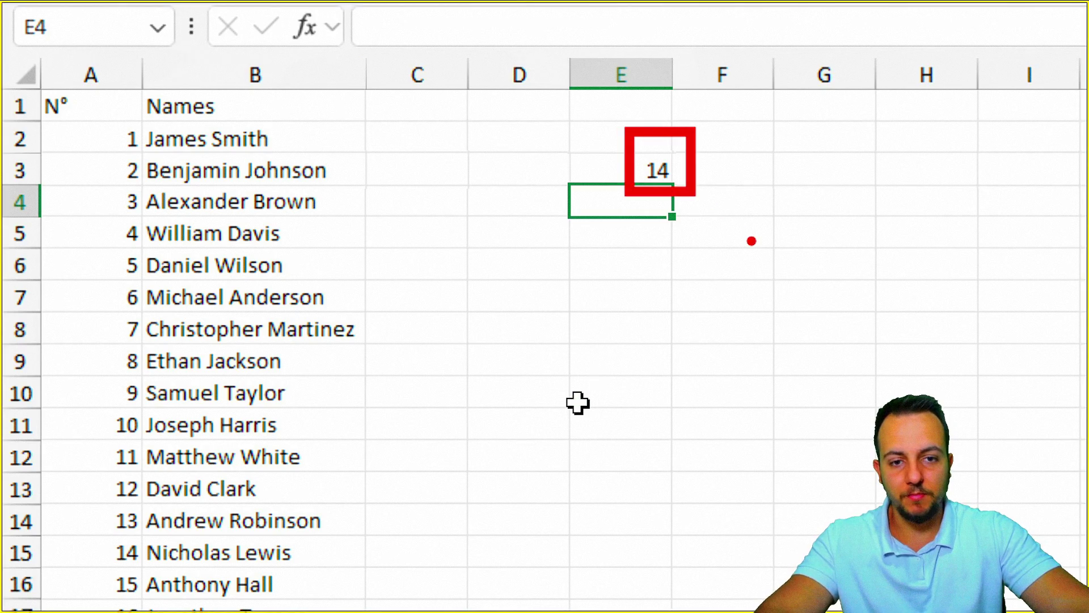
Start the formula =VLOOKUP(E3,A:B,2 in E4, looking up E3 across columns A and B
text(=vlooku)
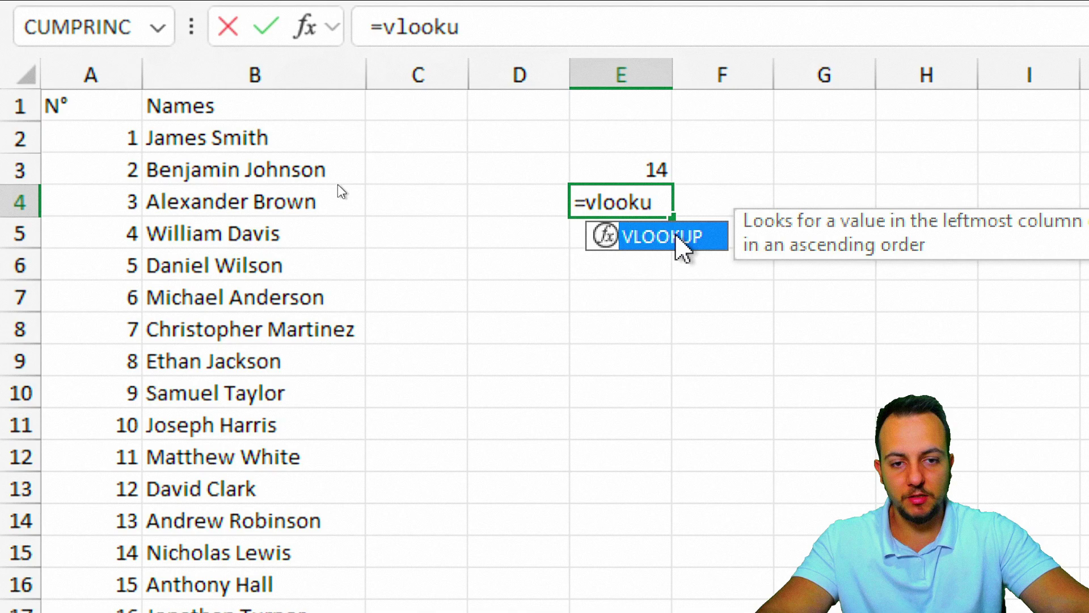
double_click(658, 238)
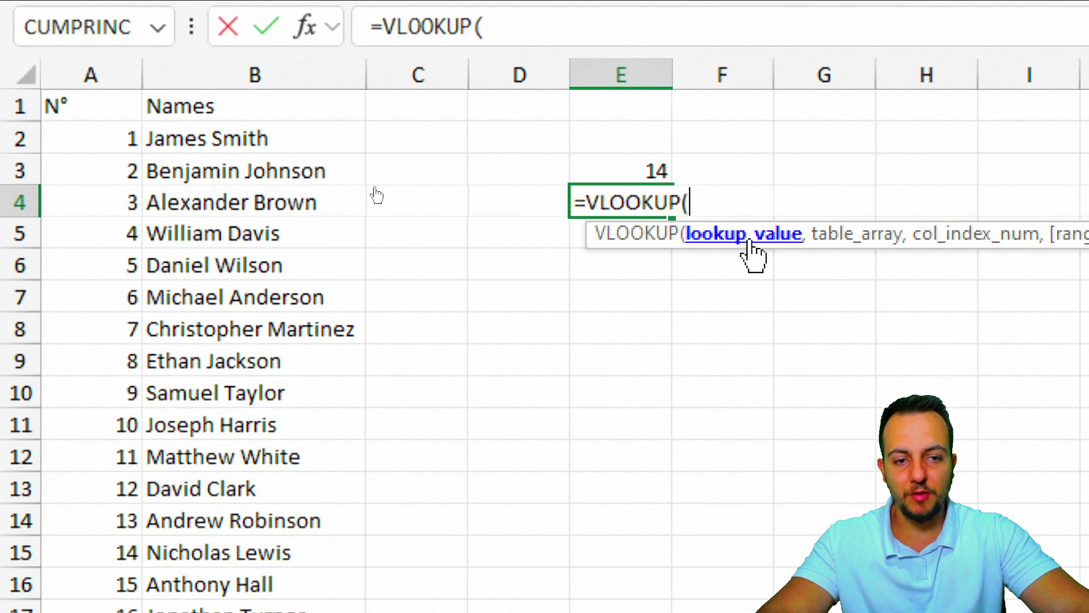
click(619, 165)
text(,)
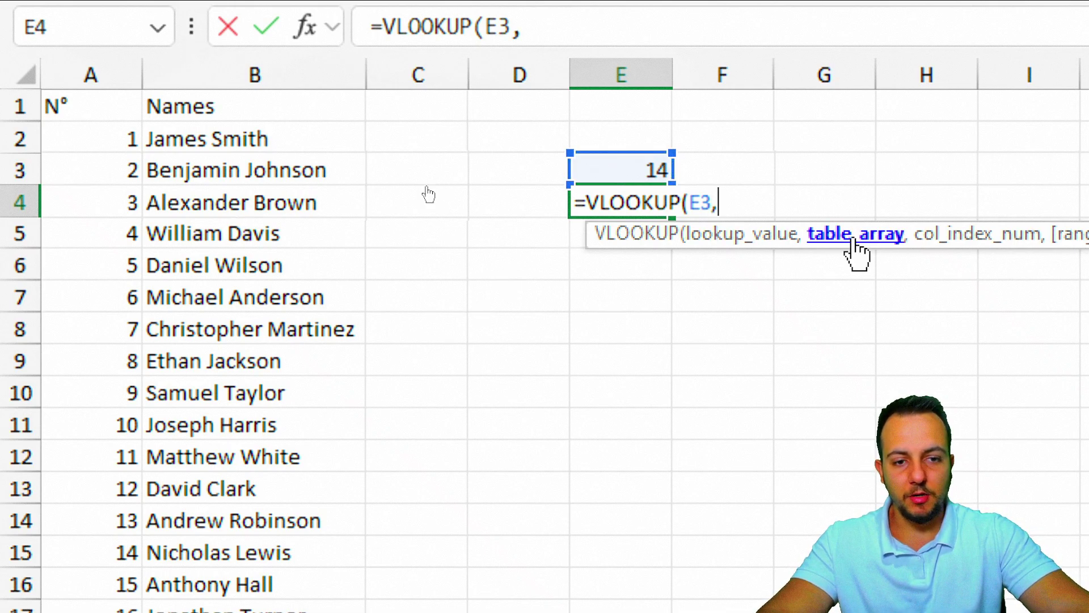
drag(100, 111, 227, 425)
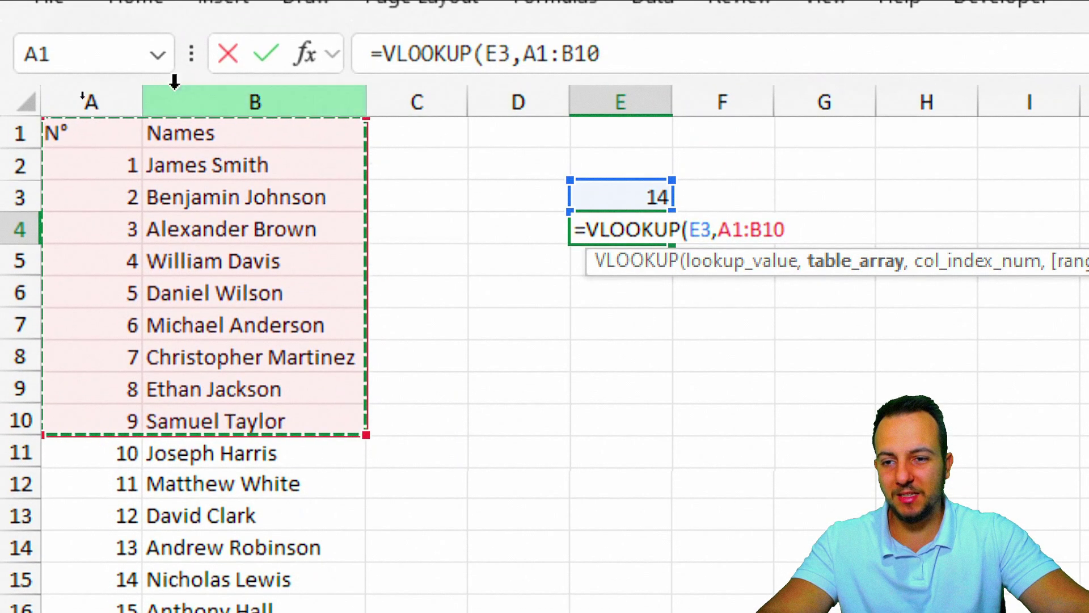
drag(122, 96, 204, 112)
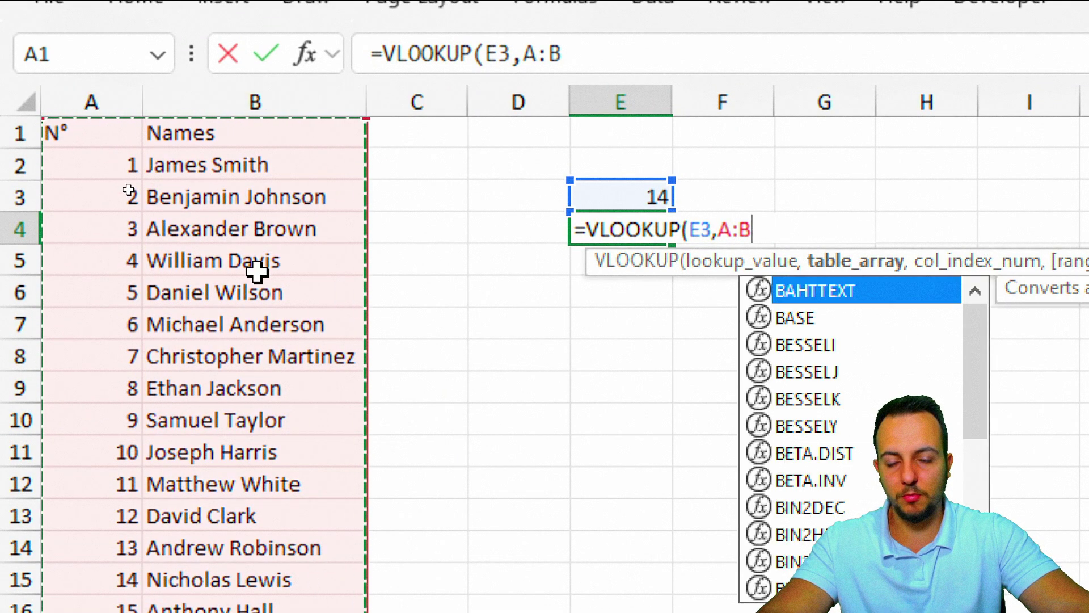
text(,)
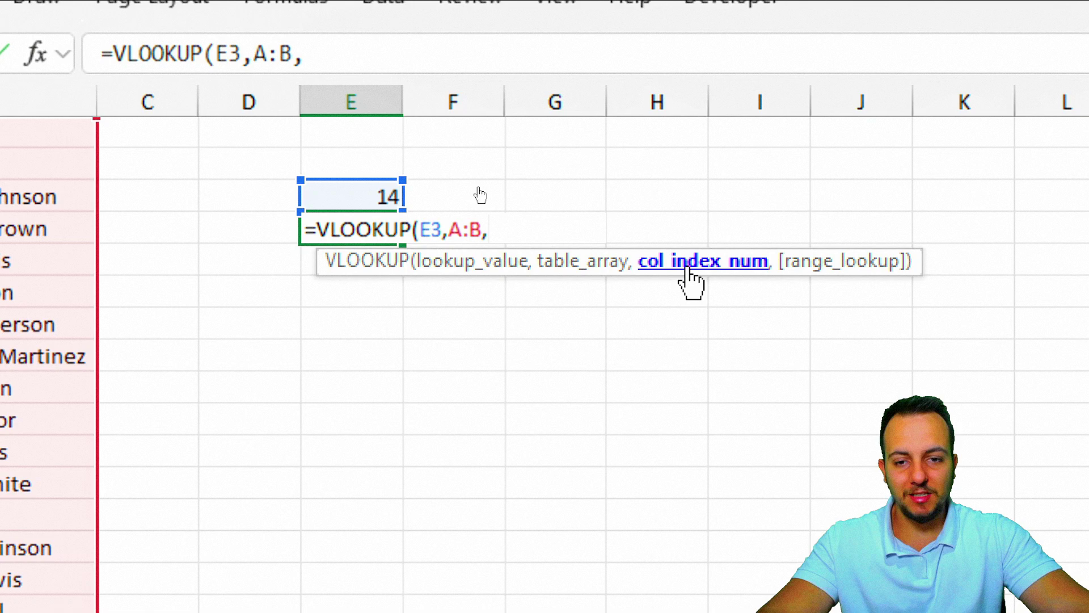
text(2)
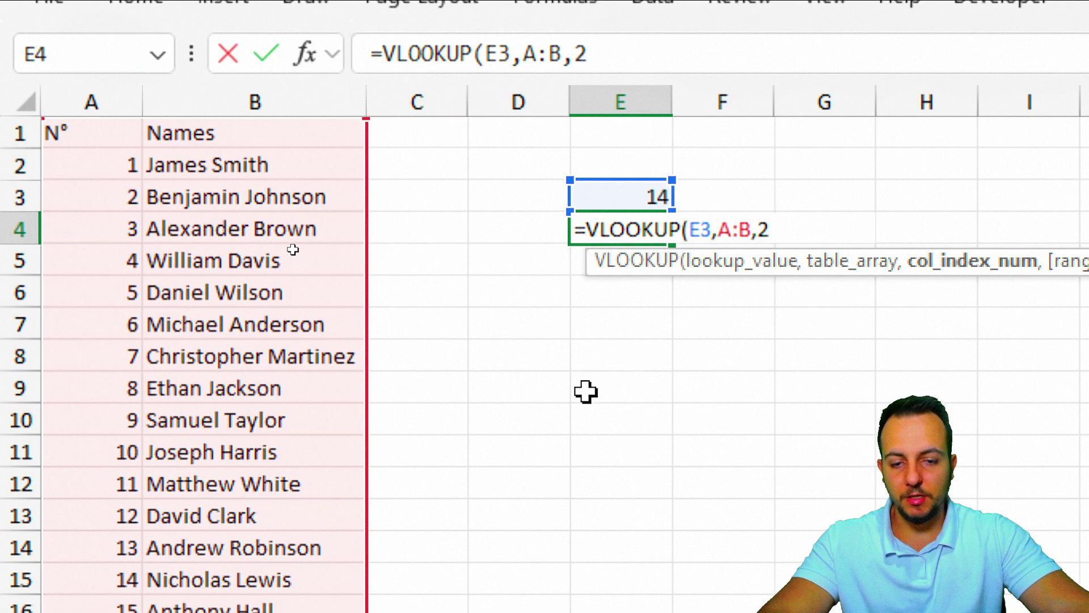
Complete E4 as =VLOOKUP(E3,A:B,2,FALSE), showing the name numbered 11
key(ctrl+2)
mouse_move(83, 190)
mouse_down()
mouse_move(90, 251)
mouse_move(64, 278)
mouse_up()
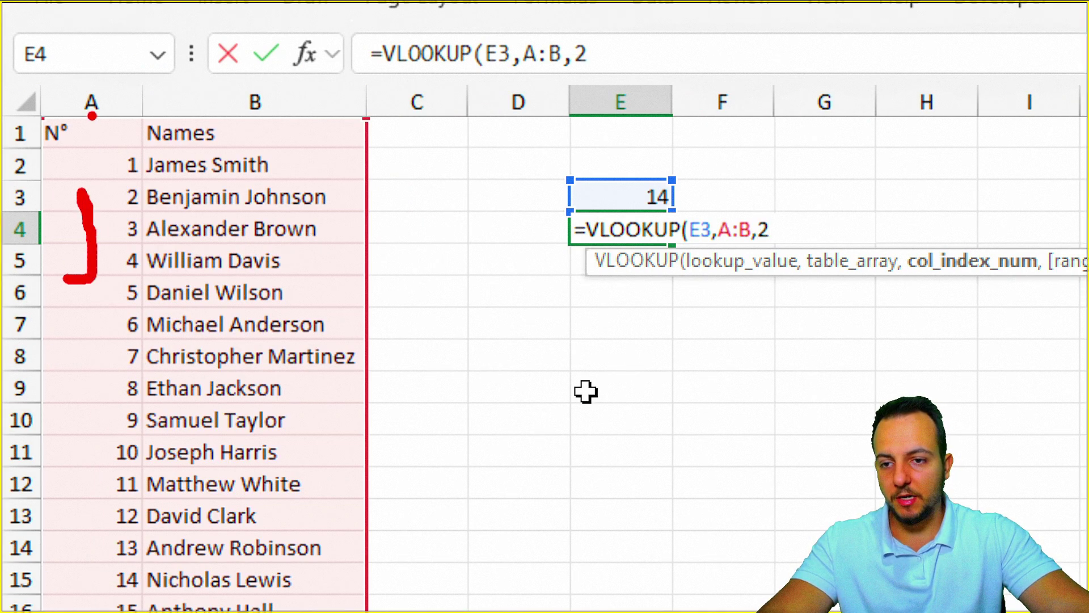
mouse_move(90, 96)
mouse_down()
mouse_move(14, 143)
mouse_move(85, 94)
mouse_up()
key(ctrl+z)
mouse_move(213, 214)
mouse_down()
mouse_move(201, 296)
mouse_move(284, 275)
mouse_up()
mouse_move(236, 106)
mouse_down()
mouse_move(204, 171)
mouse_move(227, 94)
mouse_up()
drag(259, 136, 386, 137)
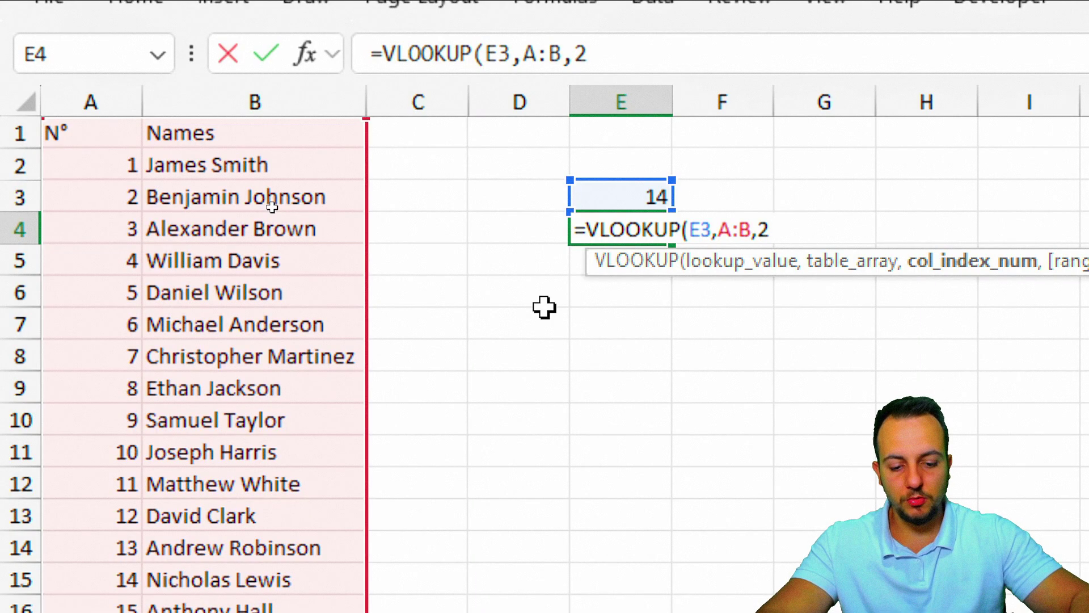
text(,)
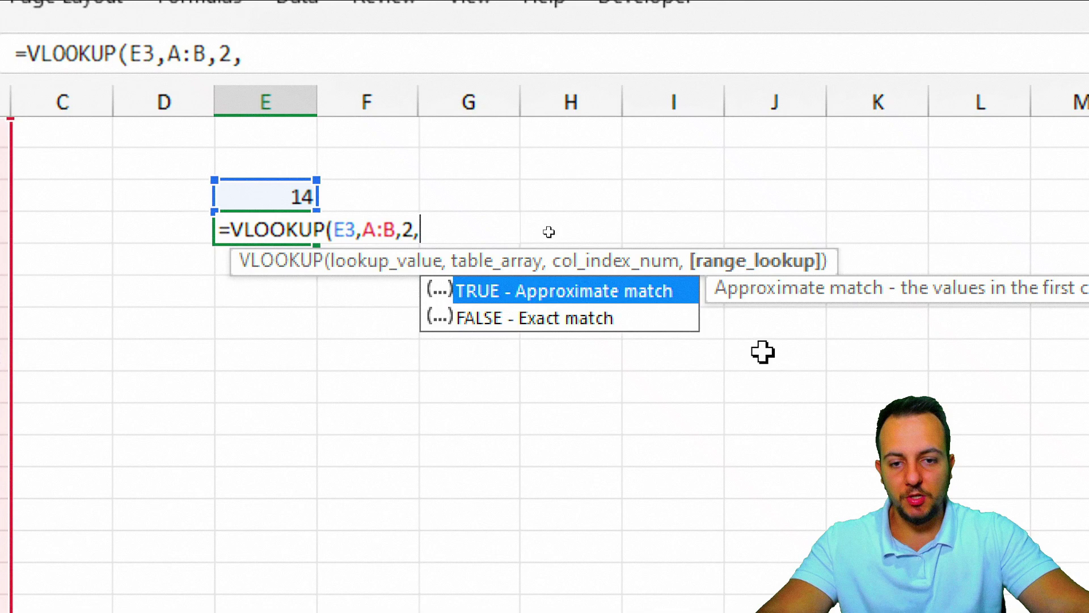
double_click(539, 319)
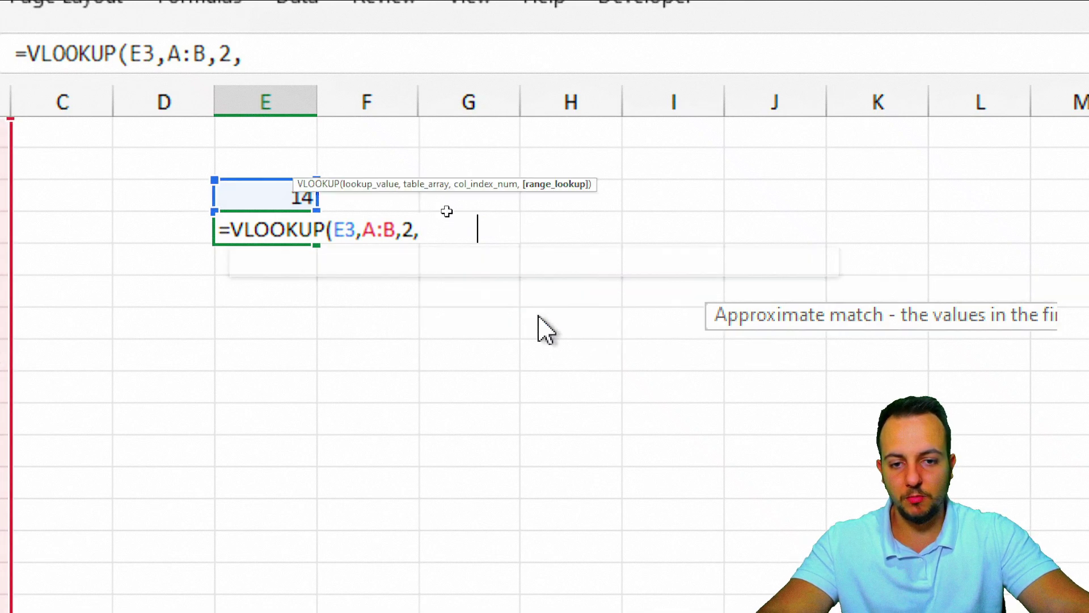
text())
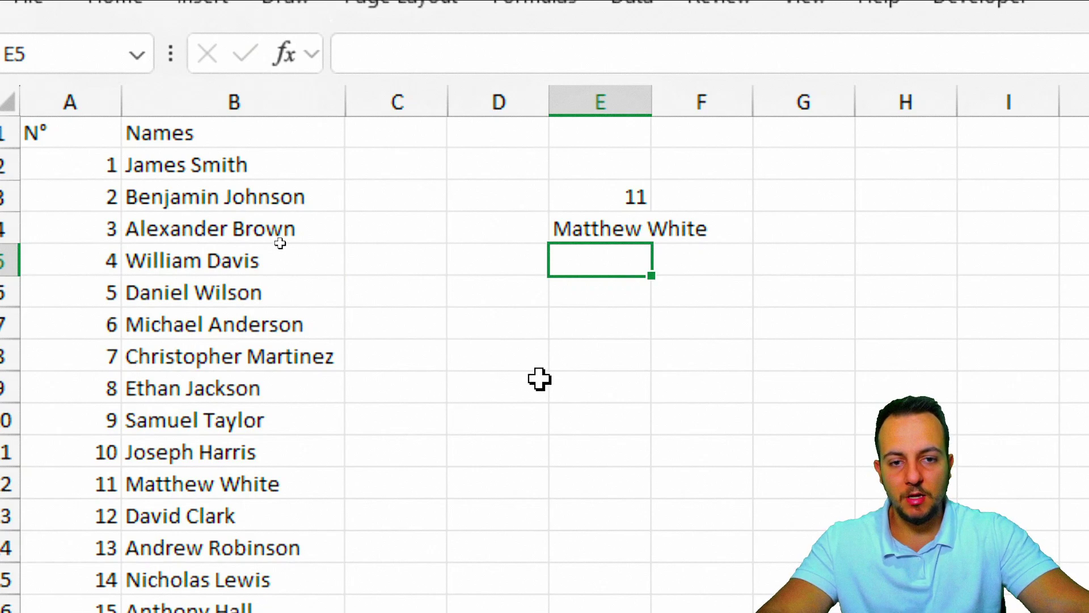
Redraw the raffle with F9 until E3 shows 29 and E4 the matching name
click(537, 380)
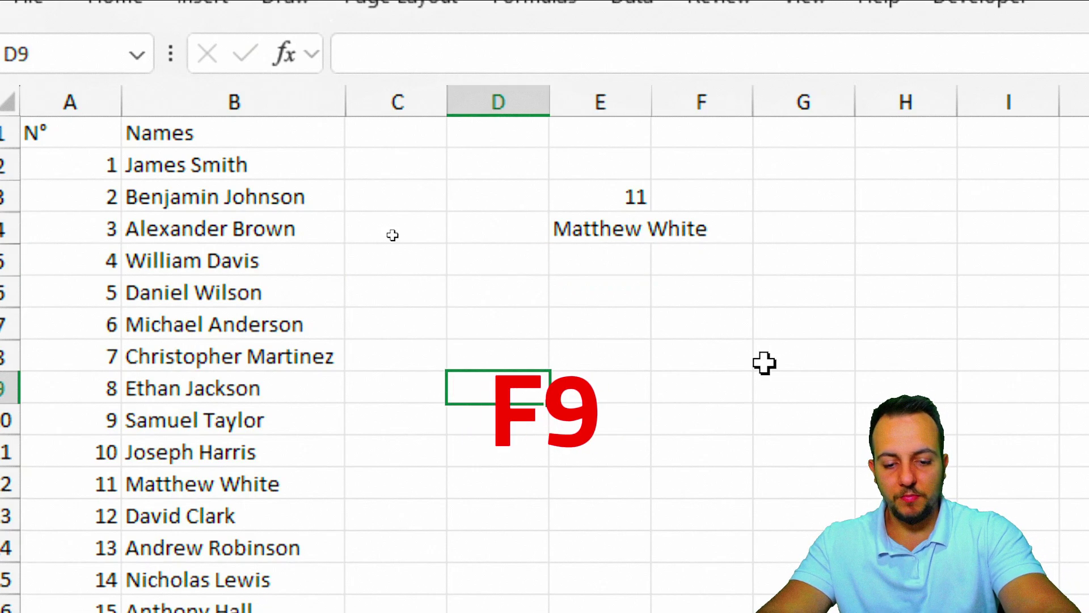
key(F9)
key(F9)
key(F9)
key(F9)
key(F9)
key(F9)
key(F9)
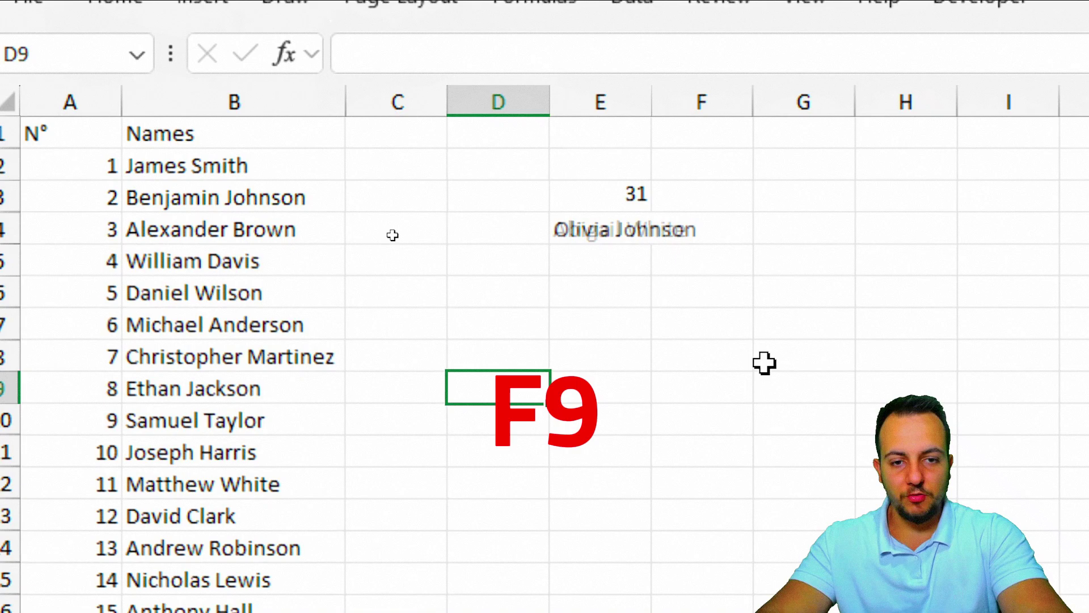
key(F9)
key(F9)
key(F9)
key(F9)
key(F9)
key(F9)
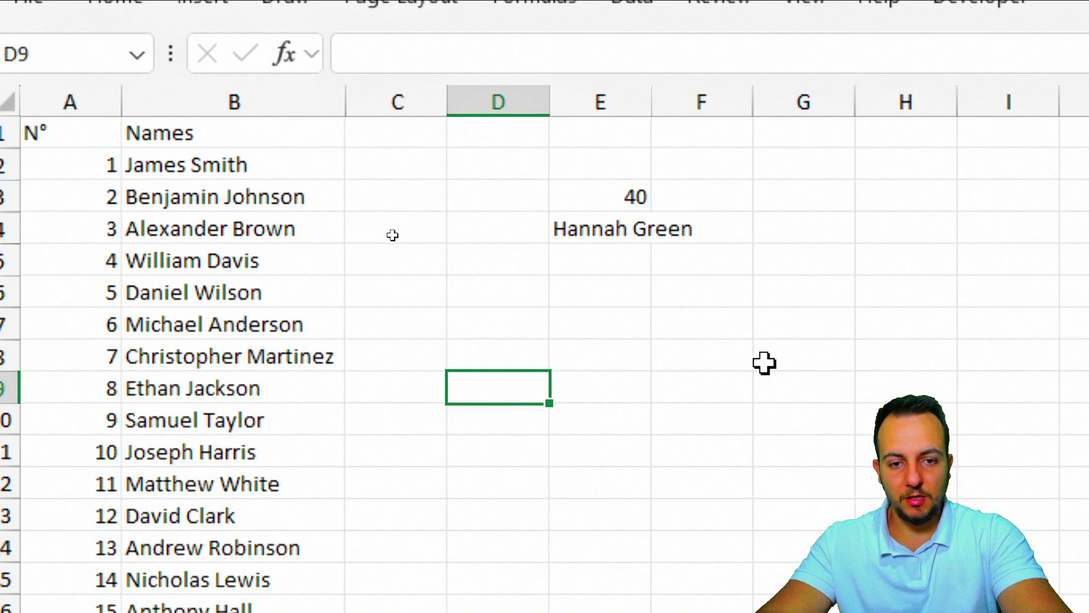
key(F9)
key(F9)
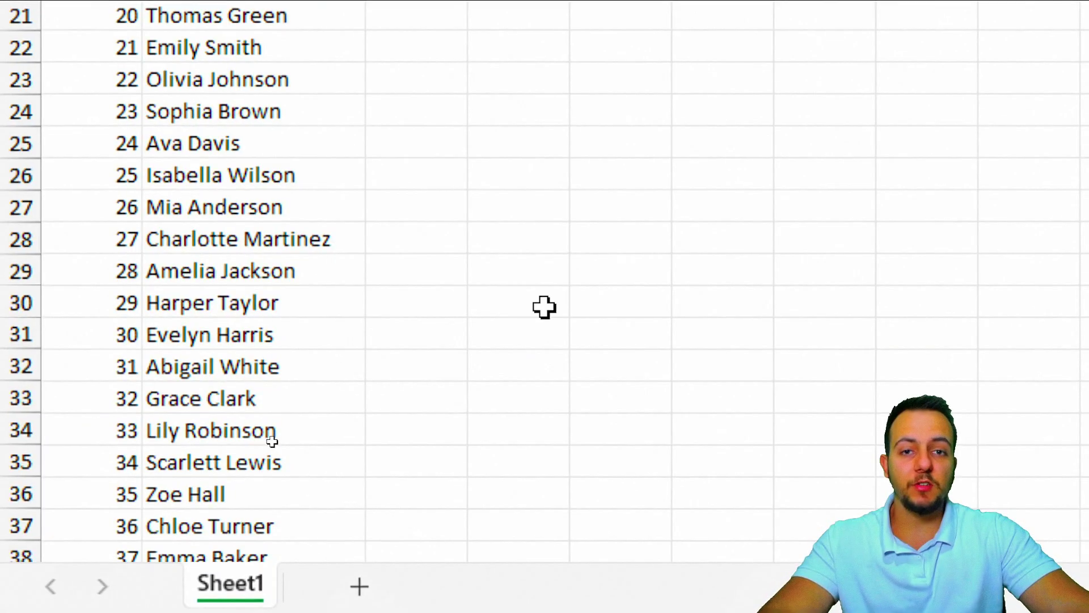
scroll(272, 440, up, 3)
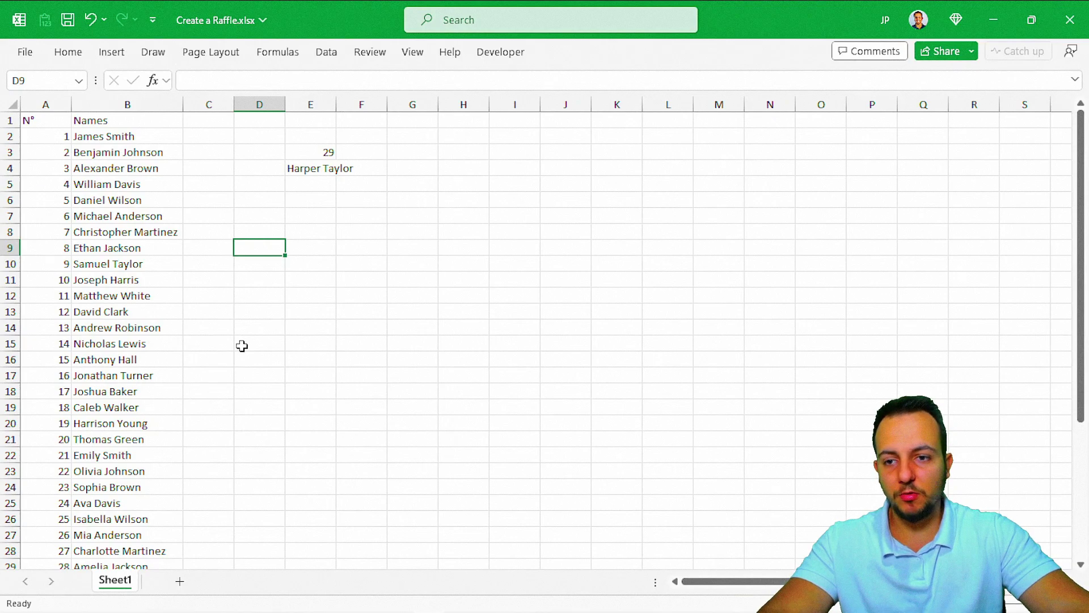